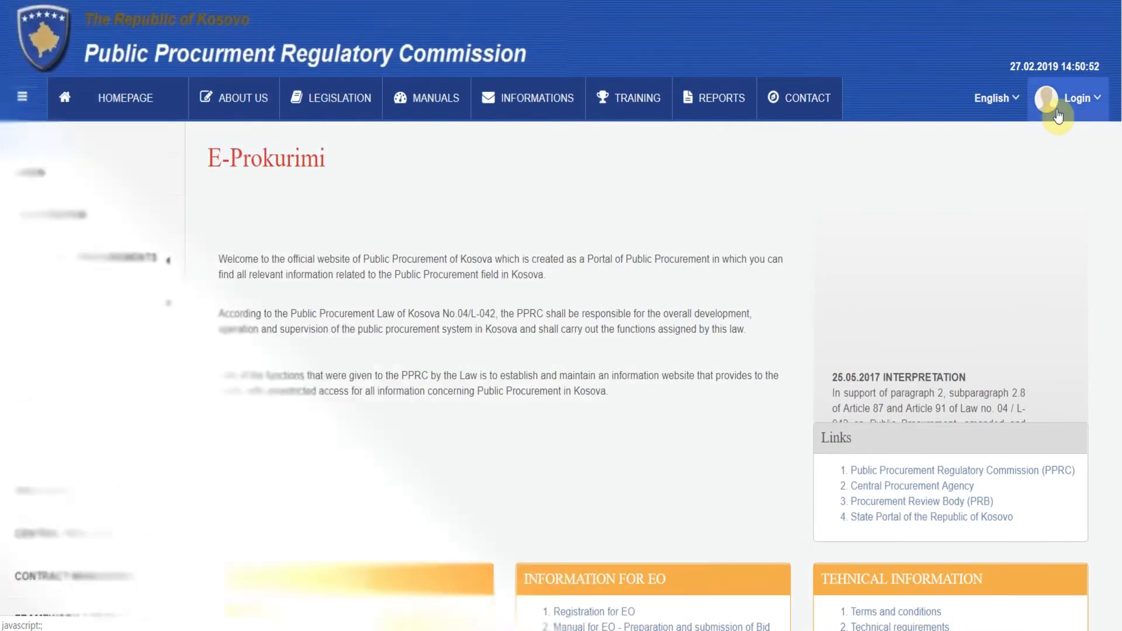
Step: Sign in with the contracting-authority test account and expand the Procurements section of the sidebar
click(1047, 155)
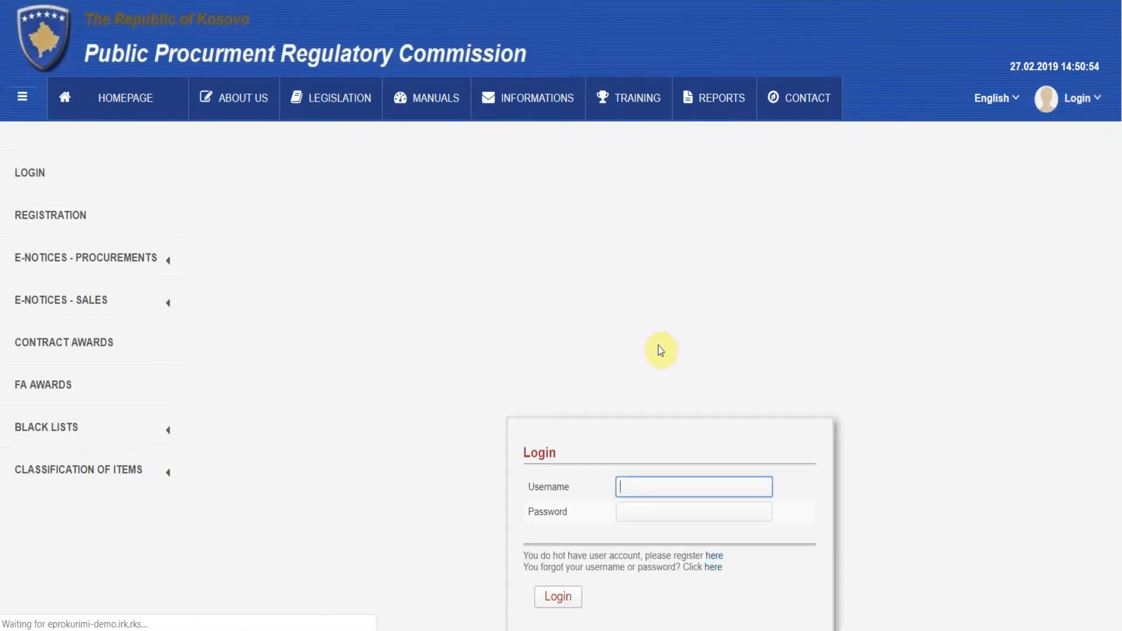
scroll(727, 335, down, 1)
scroll(728, 335, down, 1)
text(Name Surname - TEST)
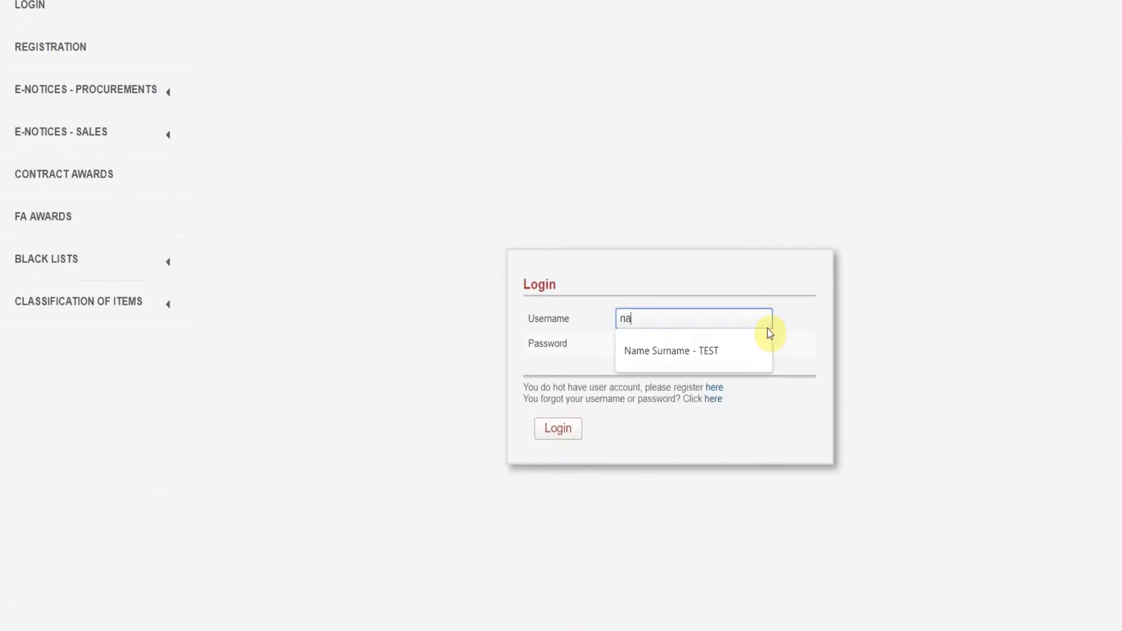
click(726, 350)
click(725, 343)
text(********)
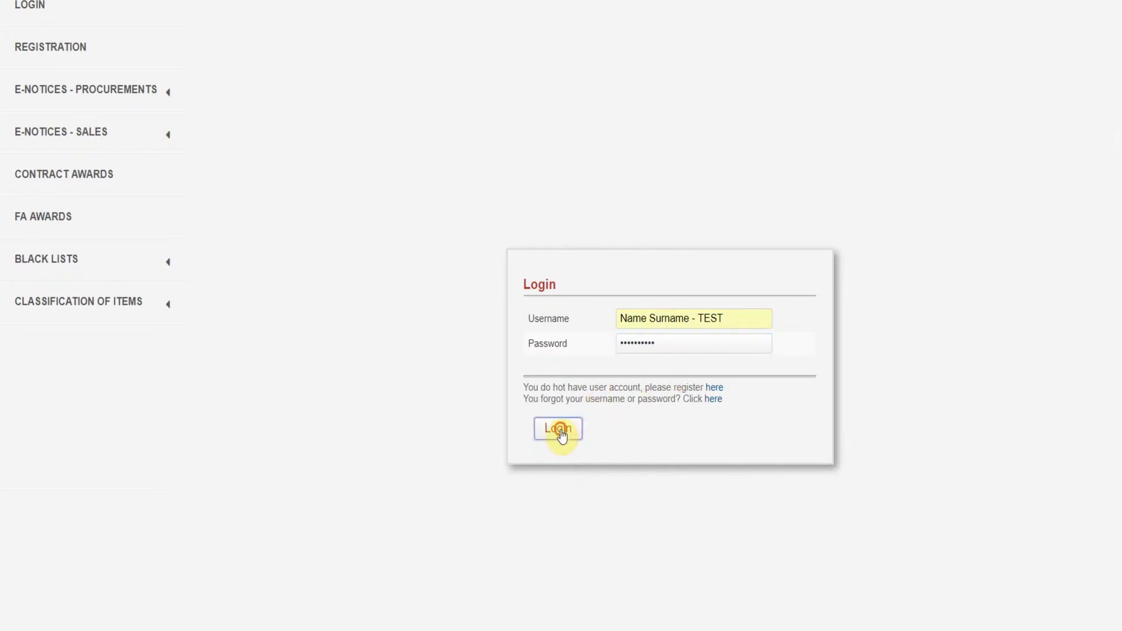
click(557, 429)
click(139, 215)
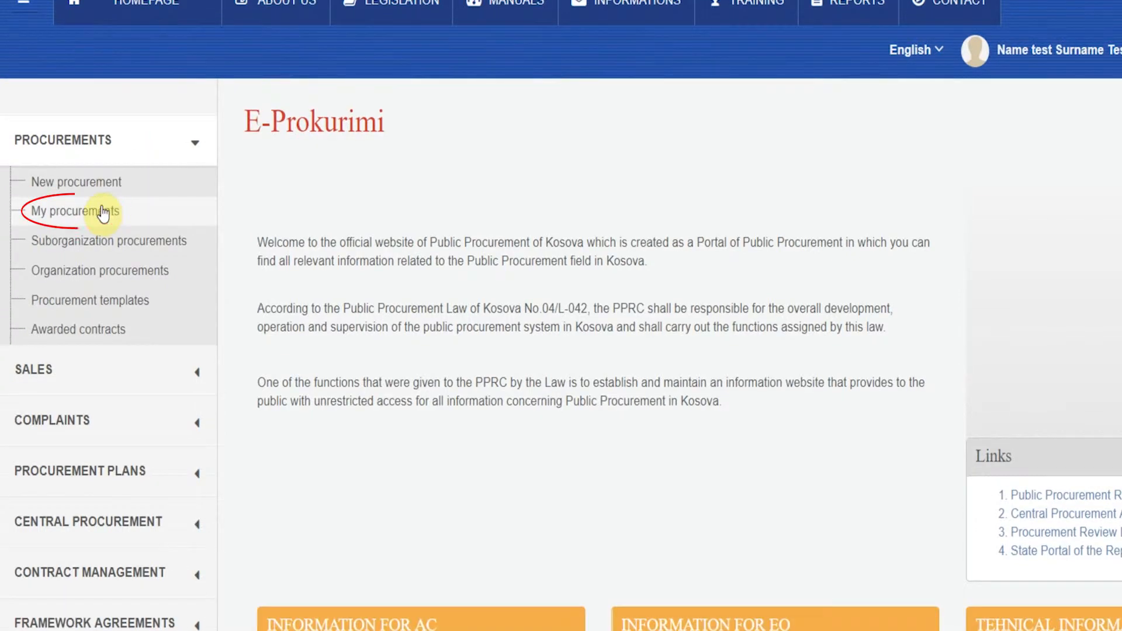
Step: From My procurements, open the details of the 'Supply with accessories - TEST' procedure
click(103, 213)
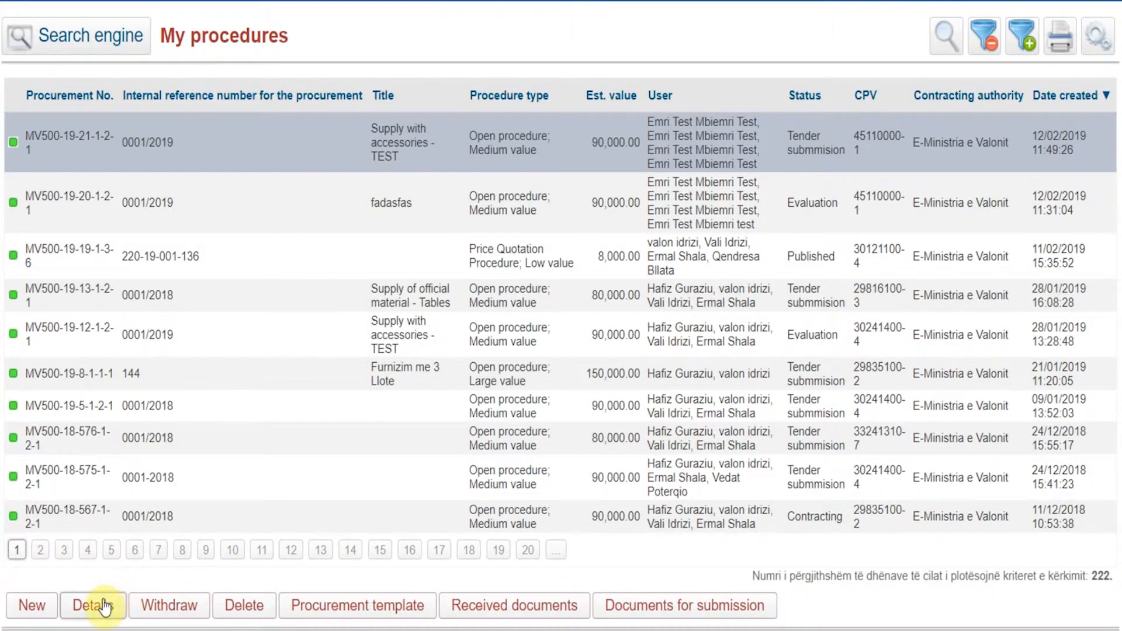
click(104, 605)
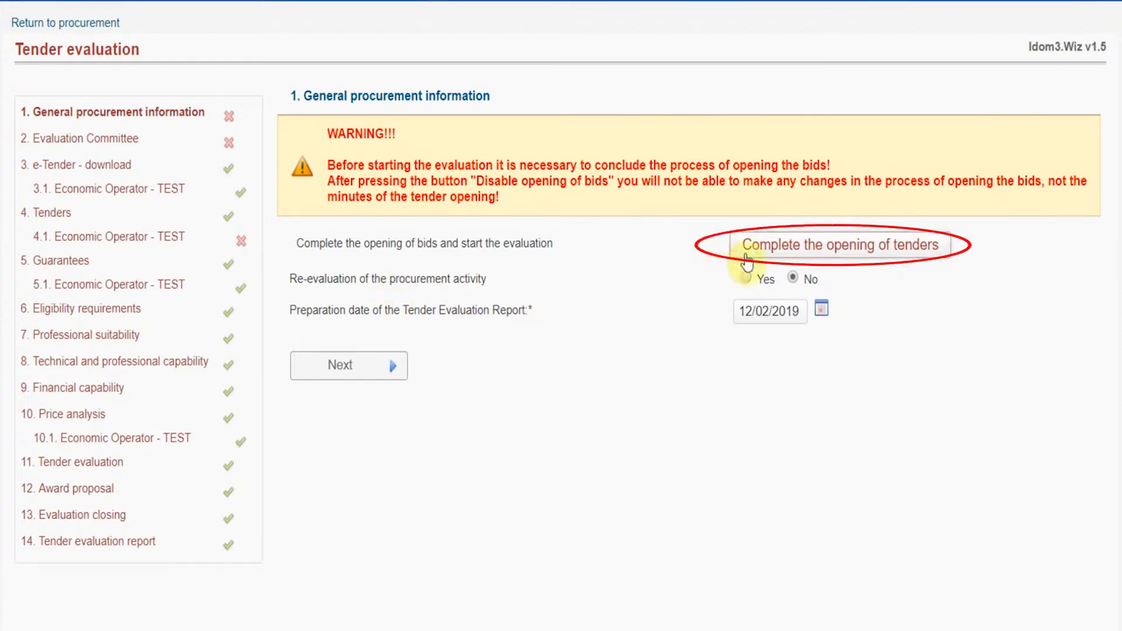
Step: Complete and confirm the opening of tenders, then advance to the Evaluation Committee step
click(767, 246)
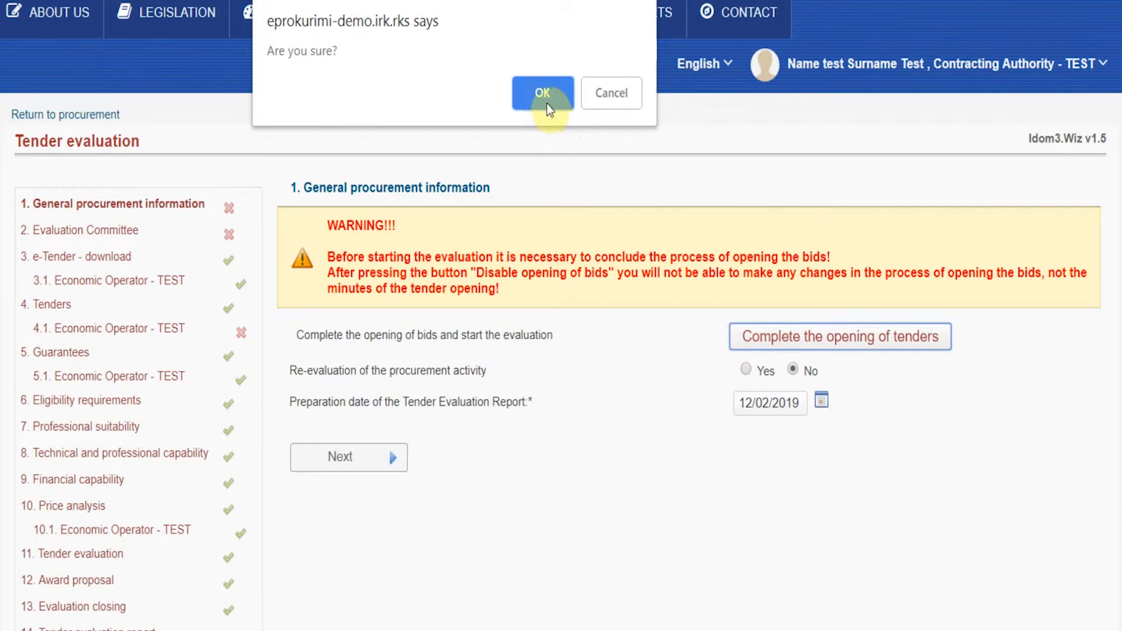
click(545, 105)
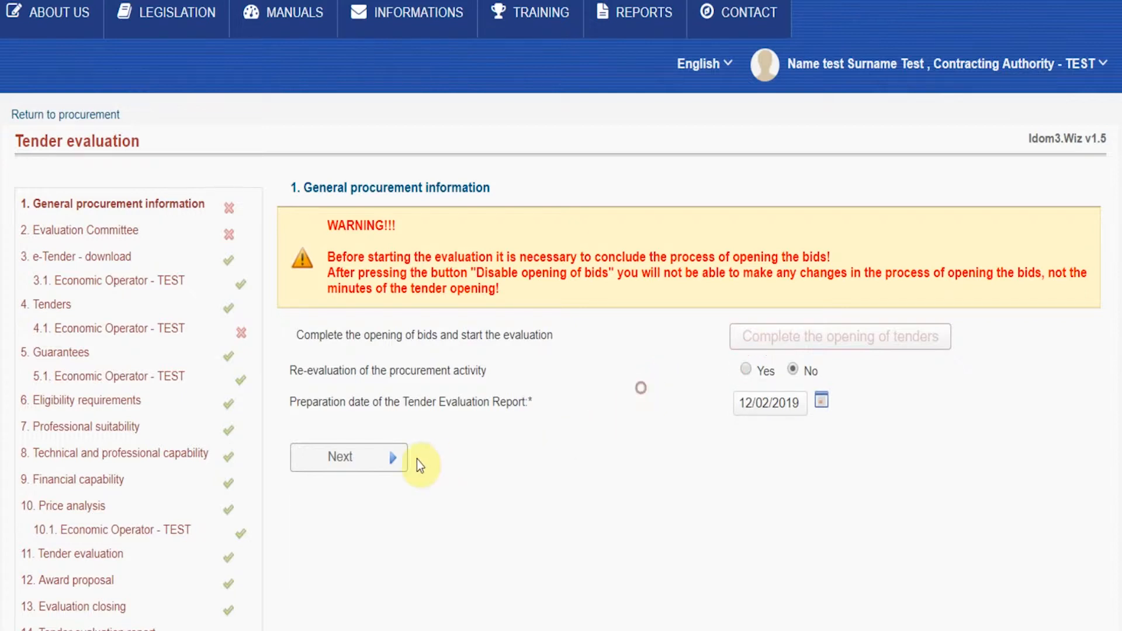
click(374, 466)
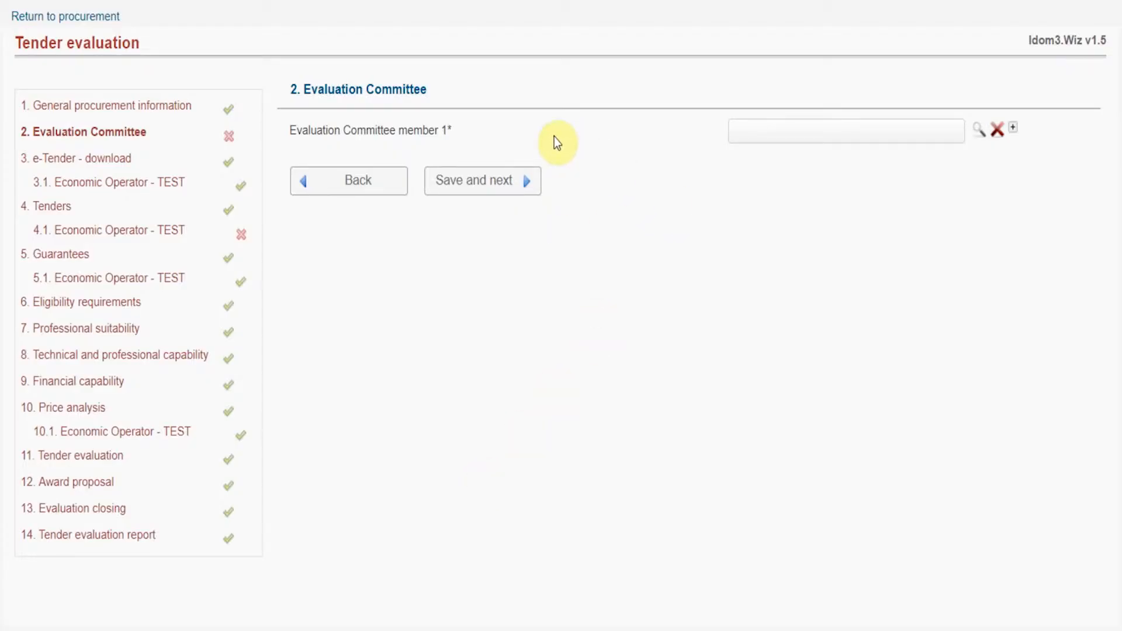
Step: Set committee member 1 by searching 'name' and accepting the first matching person
click(977, 132)
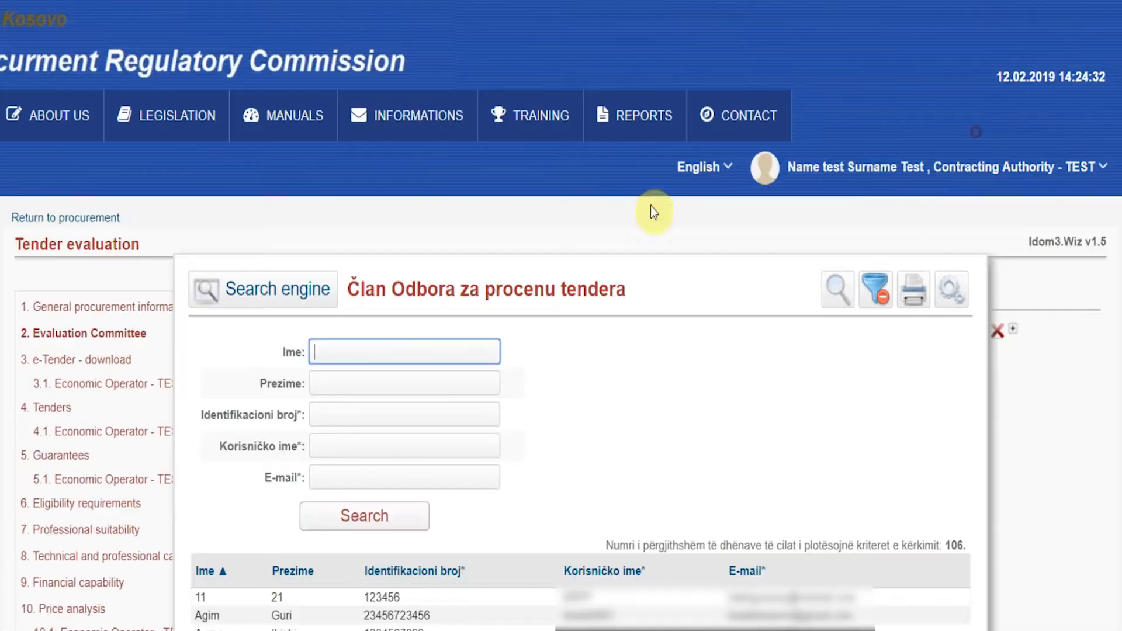
click(417, 351)
text(name)
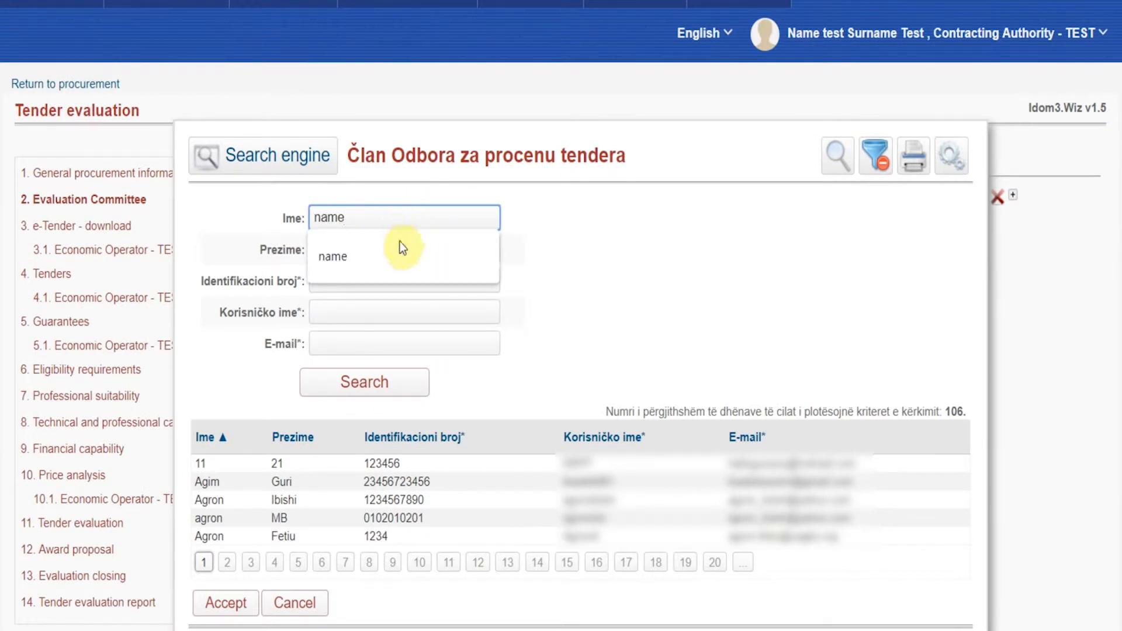
key(Return)
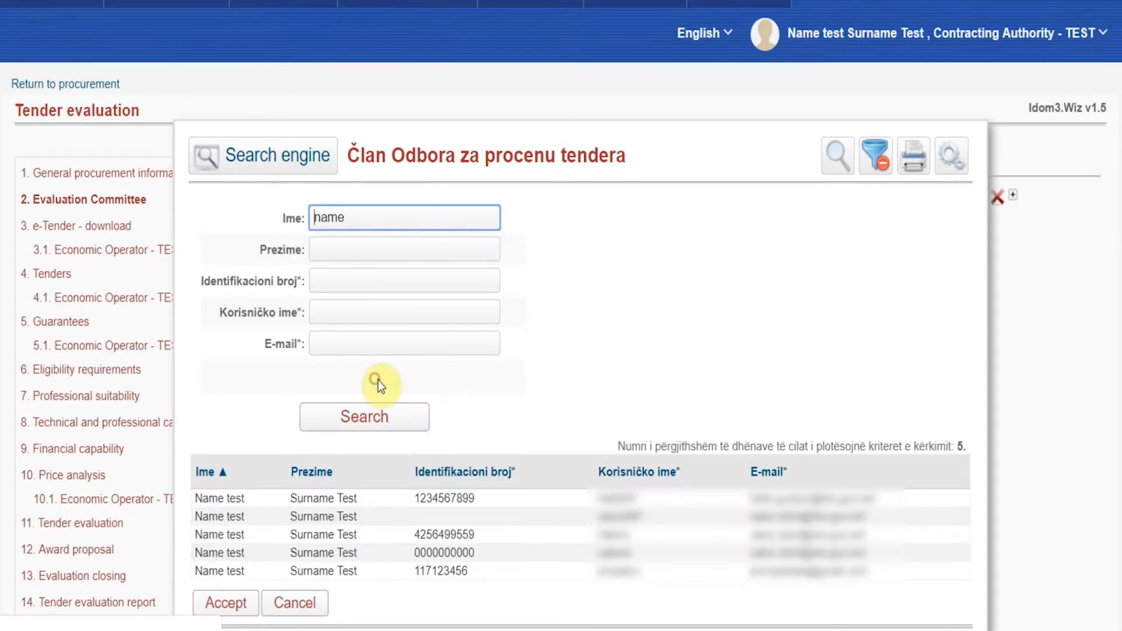
click(295, 499)
click(234, 612)
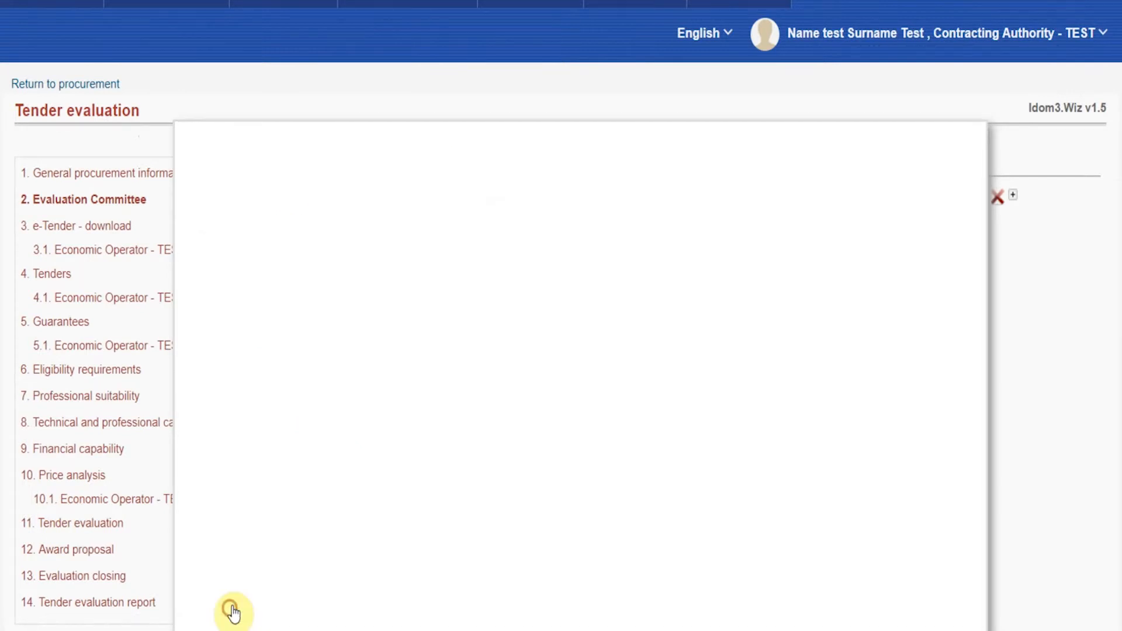
Step: Add a second committee row and accept a person from the search results
click(1015, 197)
click(979, 227)
click(328, 484)
click(229, 562)
Step: Add a third member found by searching 'name', then select the procurement in the list
click(1012, 224)
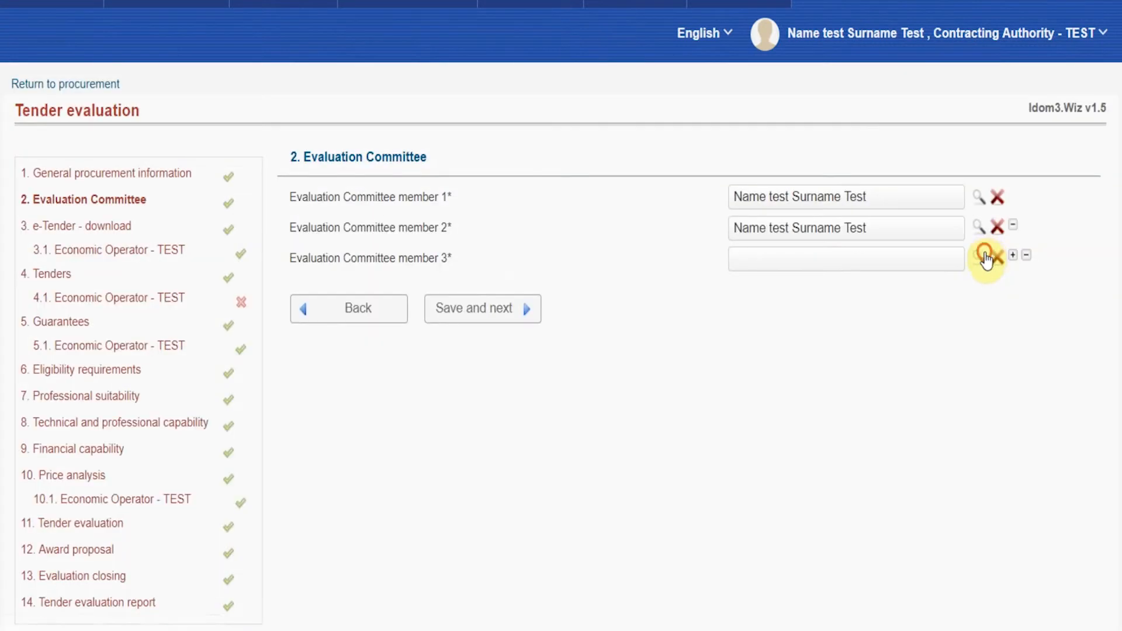
click(978, 257)
text(name)
click(332, 256)
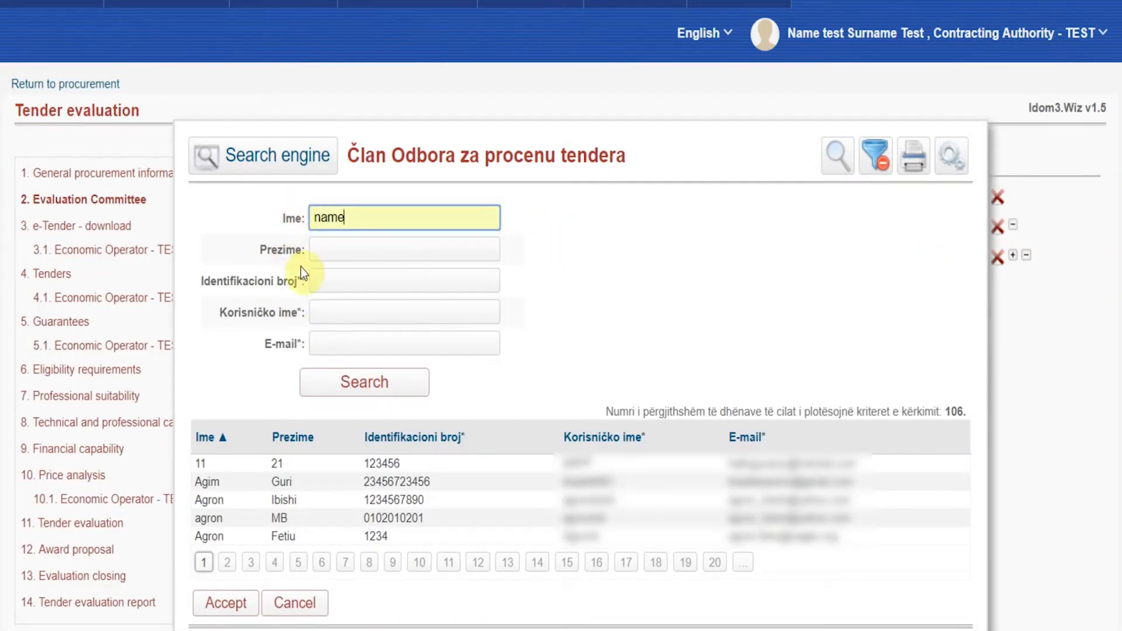
click(396, 381)
click(305, 534)
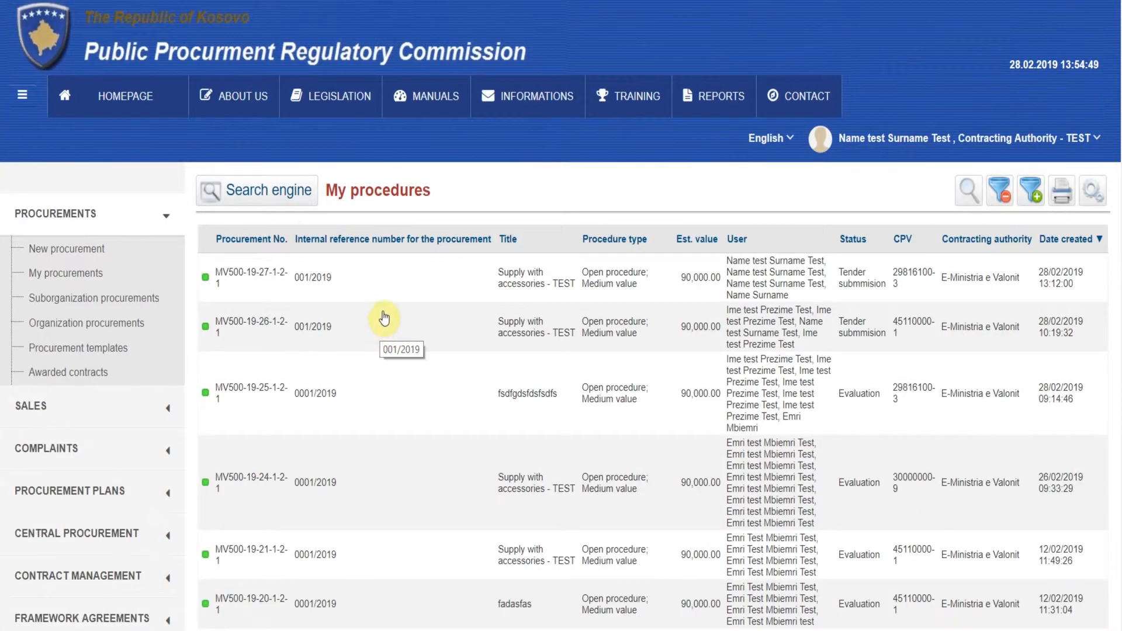
click(388, 288)
scroll(388, 288, down, 6)
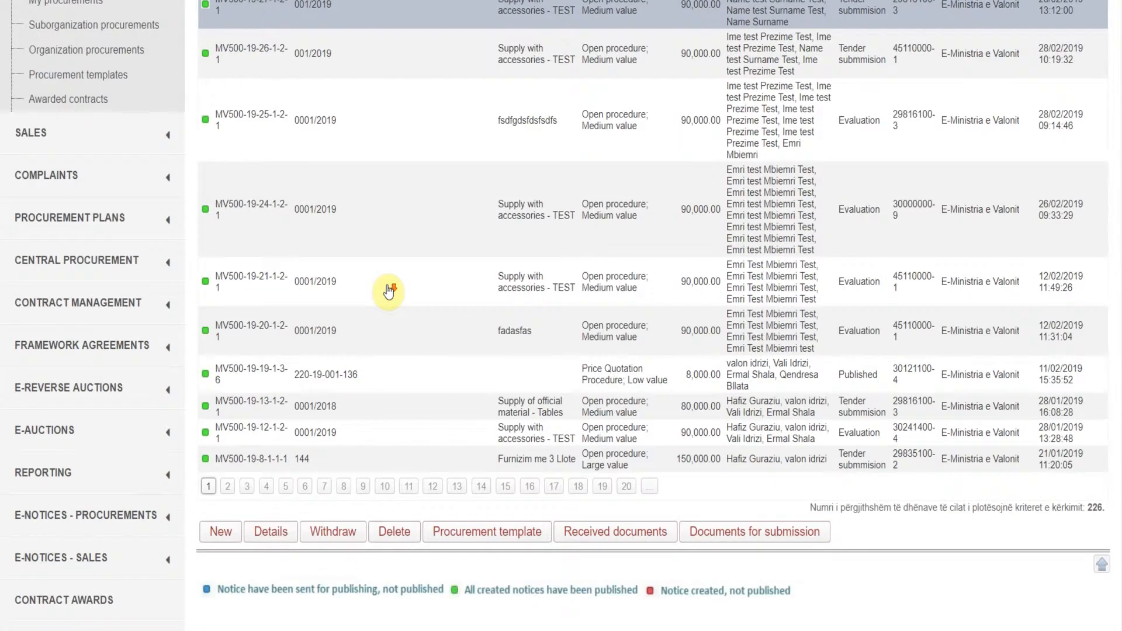
Step: In the procedure's Procurement officers, add an officer found by searching 'name'
click(295, 465)
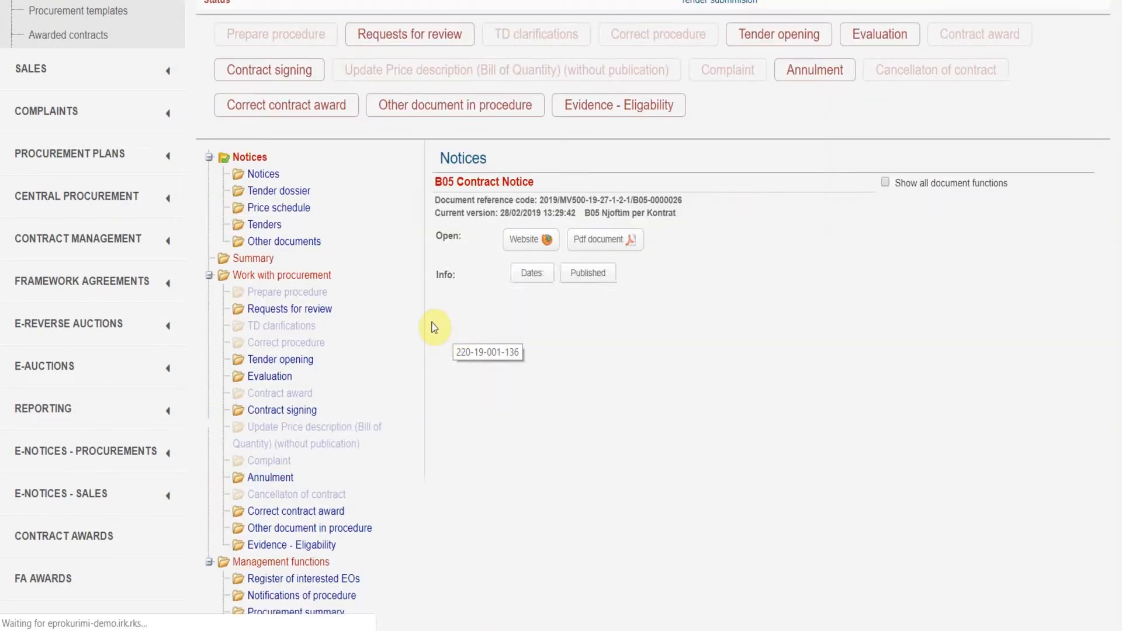
scroll(435, 324, down, 4)
click(297, 377)
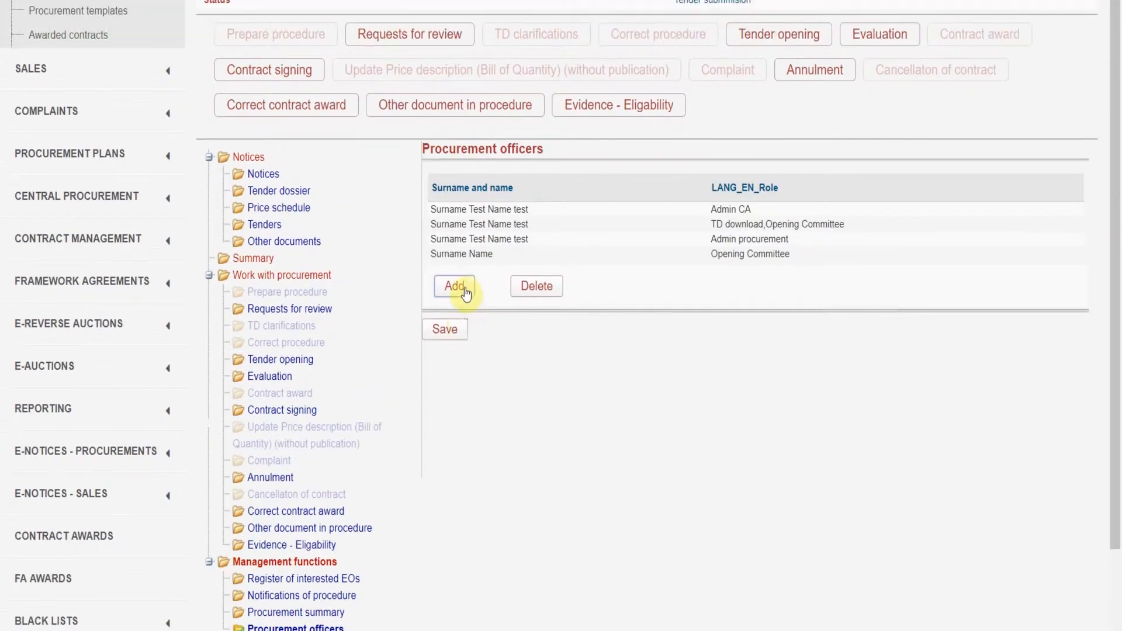
click(457, 287)
click(757, 270)
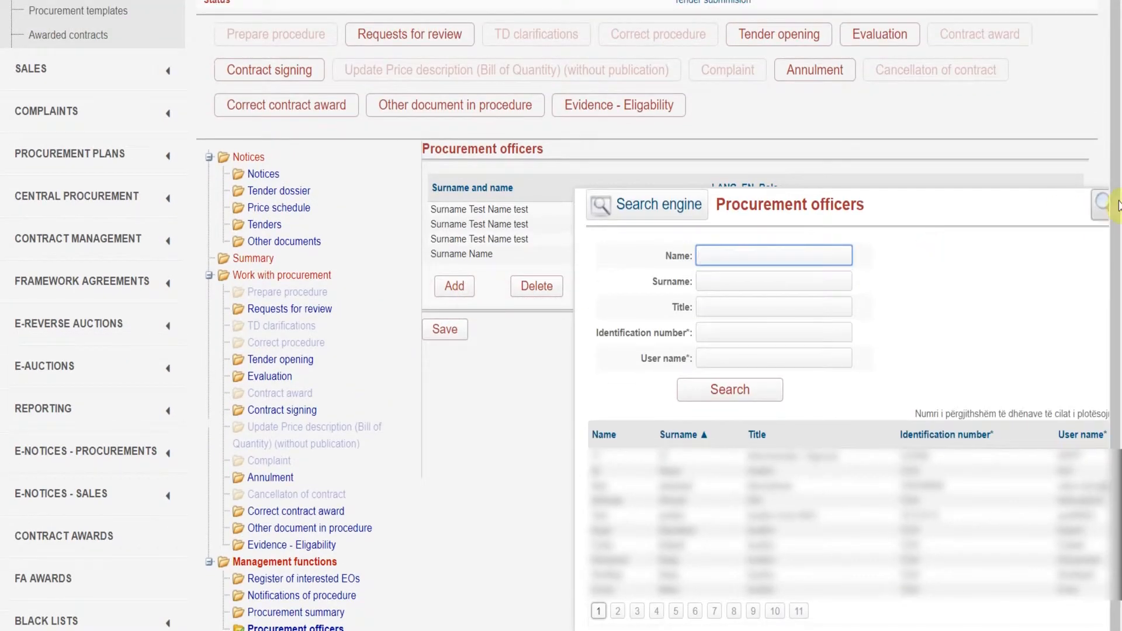
scroll(836, 173, down, 2)
text(name)
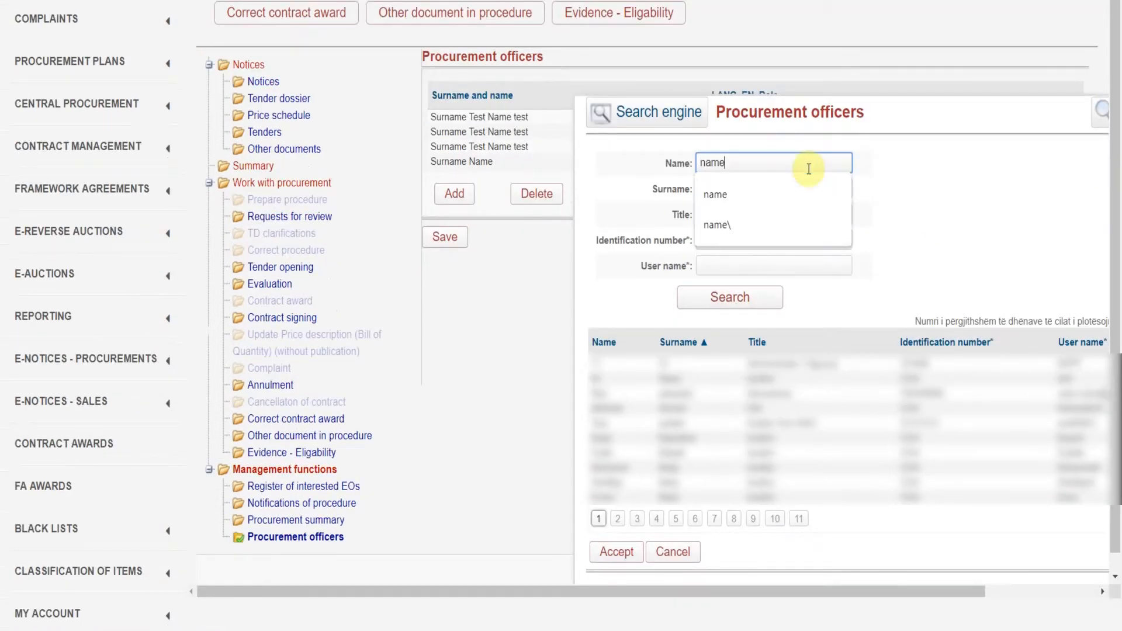
click(763, 297)
click(672, 336)
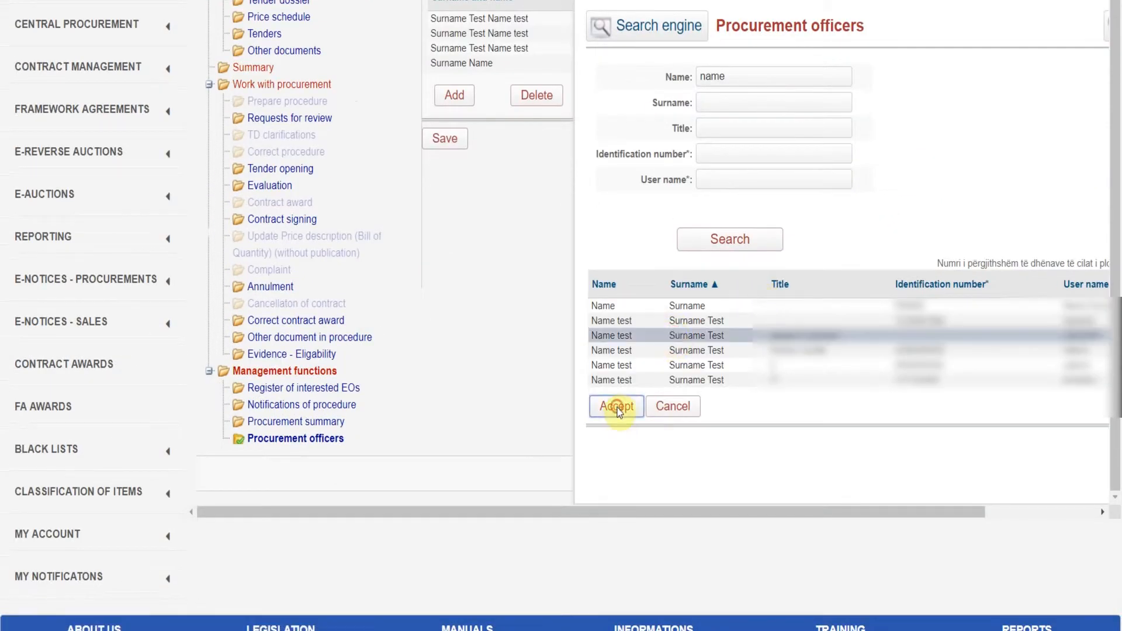
click(617, 406)
Step: Add another procurement officer found by searching 'name'
click(459, 129)
click(790, 98)
text(name)
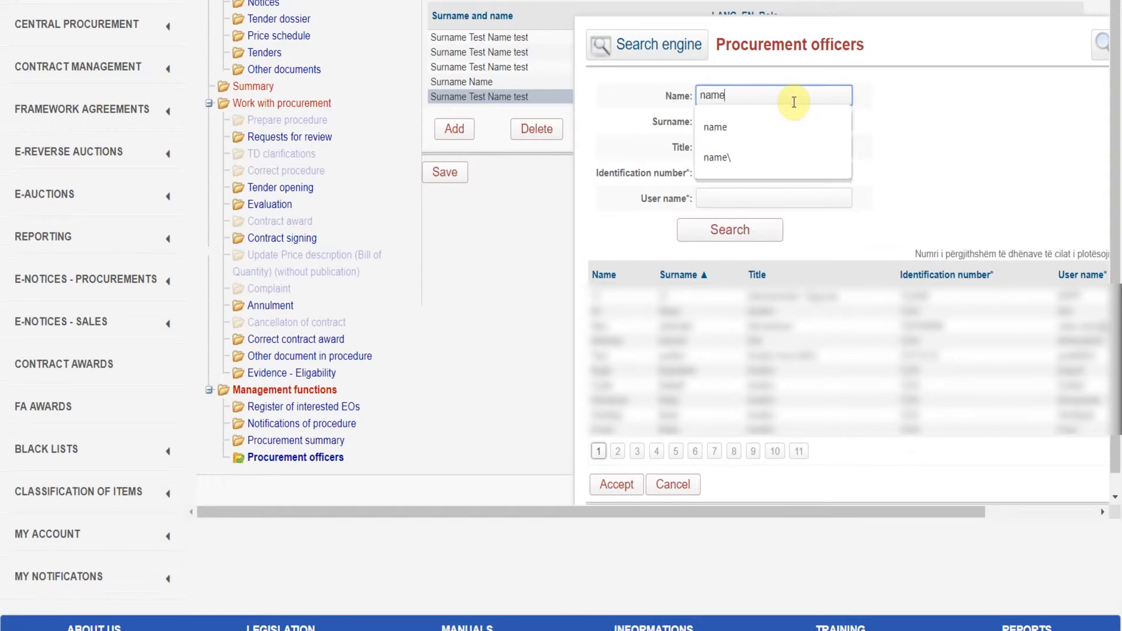
click(762, 231)
click(711, 352)
click(631, 404)
Step: Add a third procurement officer found by searching 'name'
click(455, 144)
click(746, 94)
text(name)
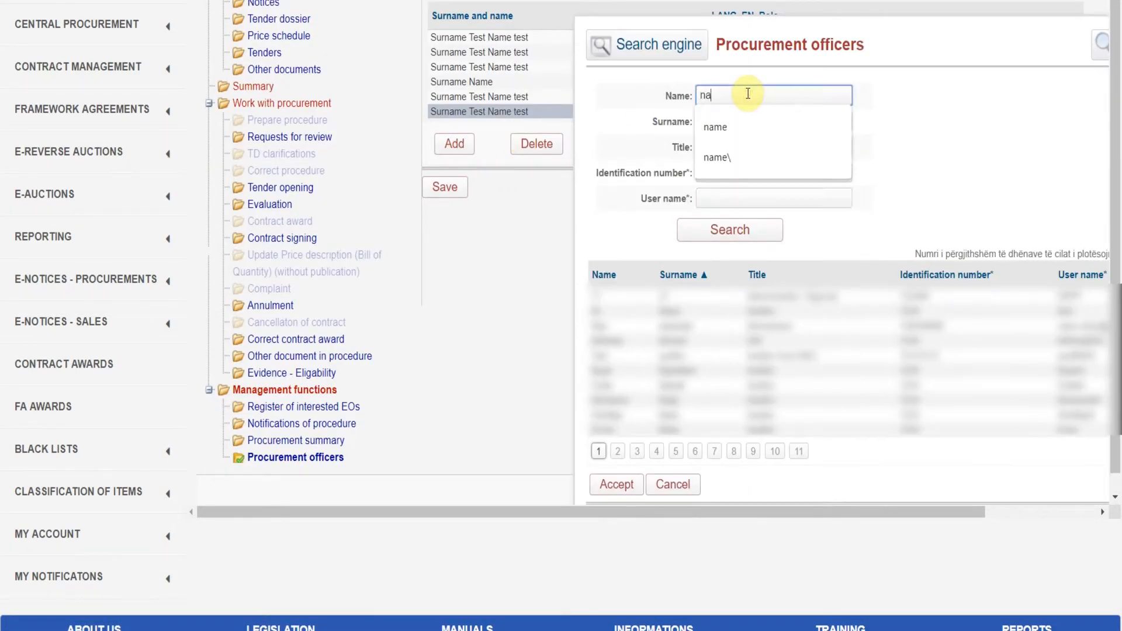
click(739, 229)
click(679, 364)
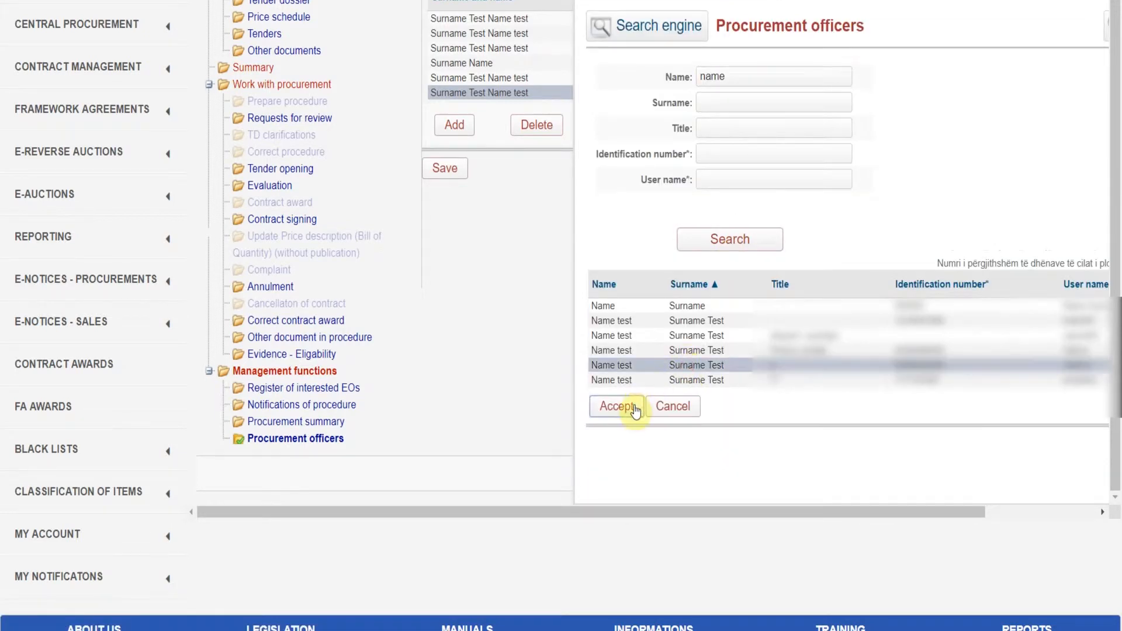
click(631, 404)
scroll(571, 307, up, 2)
scroll(571, 299, up, 5)
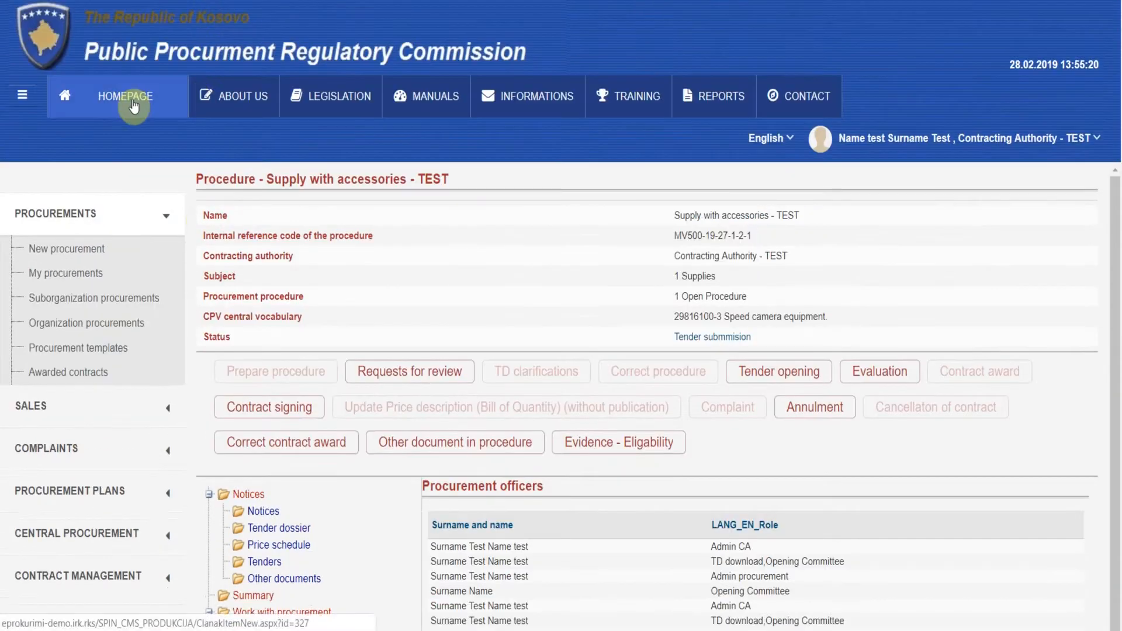
Step: Start evaluation of the procurement from My procurements and save the three-member committee
click(138, 100)
scroll(119, 152, down, 1)
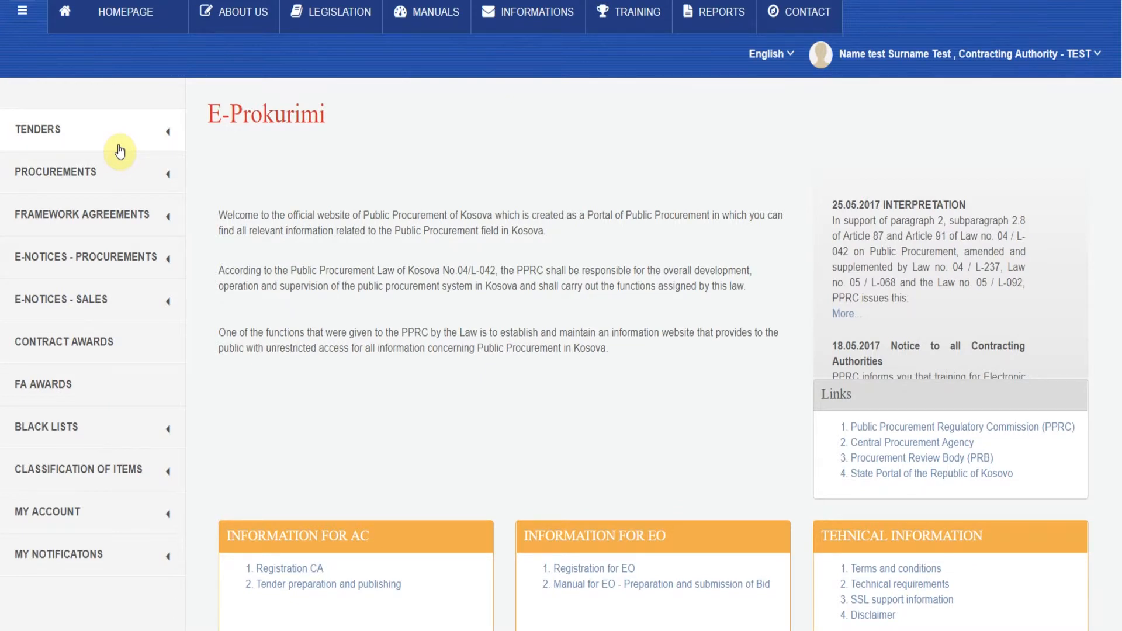
click(128, 167)
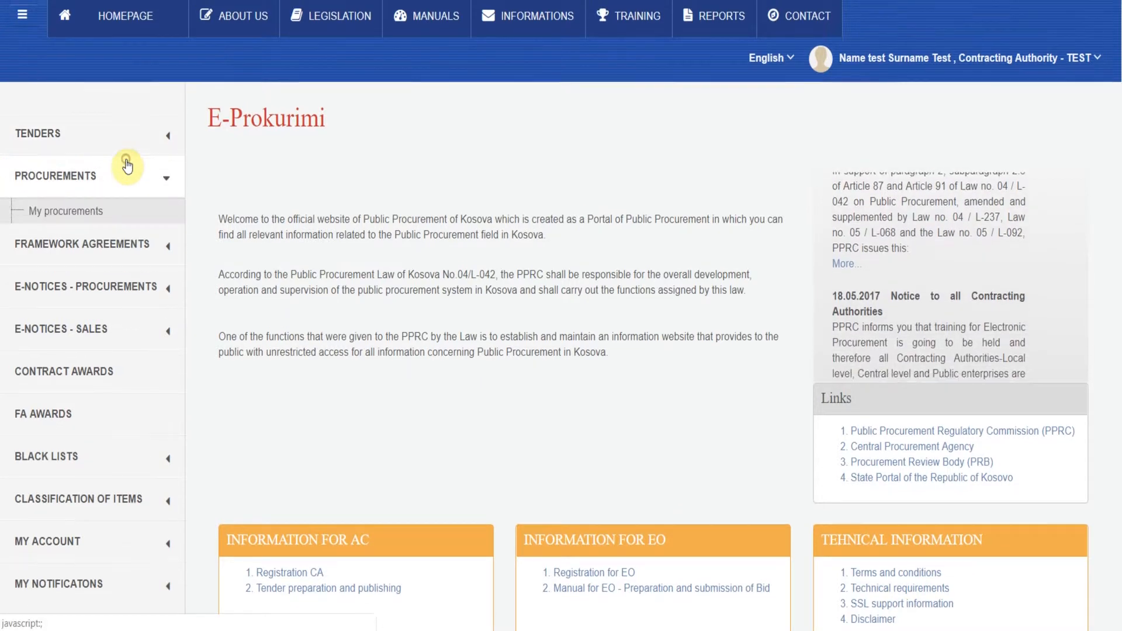
click(70, 211)
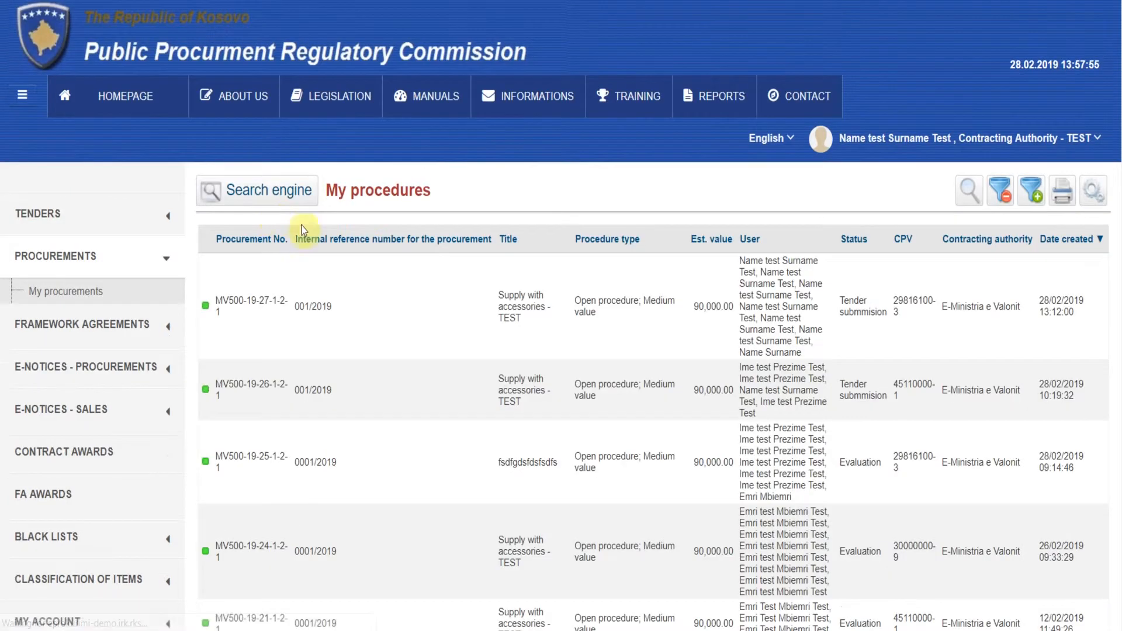
click(388, 288)
scroll(391, 290, down, 5)
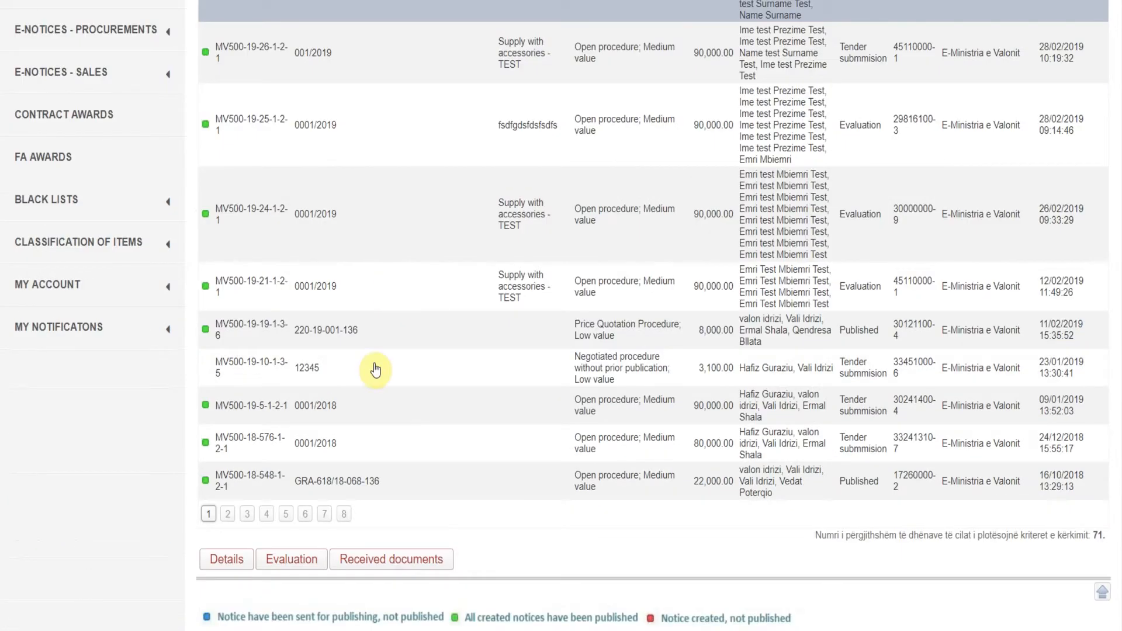
click(298, 558)
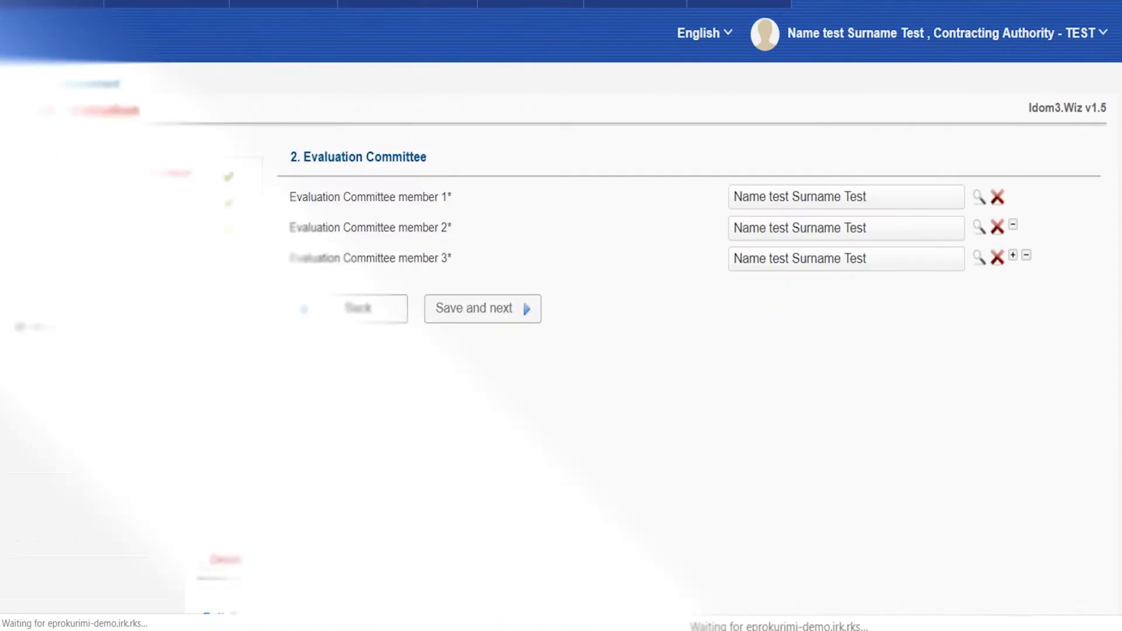
click(496, 307)
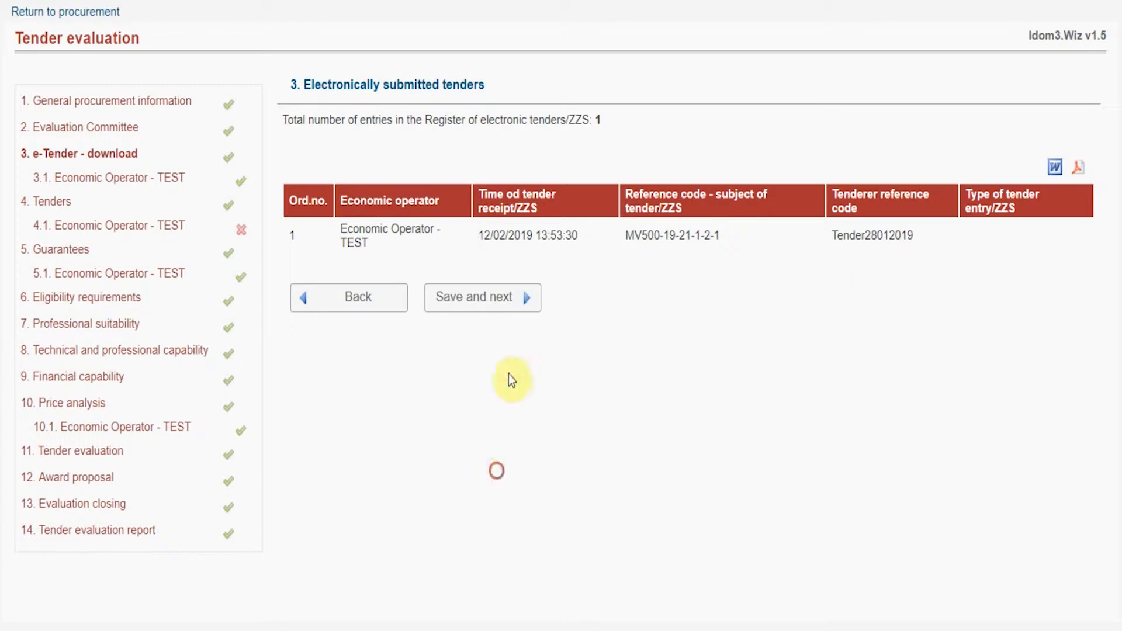
Step: Review Economic Operator - TEST's e-Tender summary, download the entire tender, and proceed to tender information
click(518, 297)
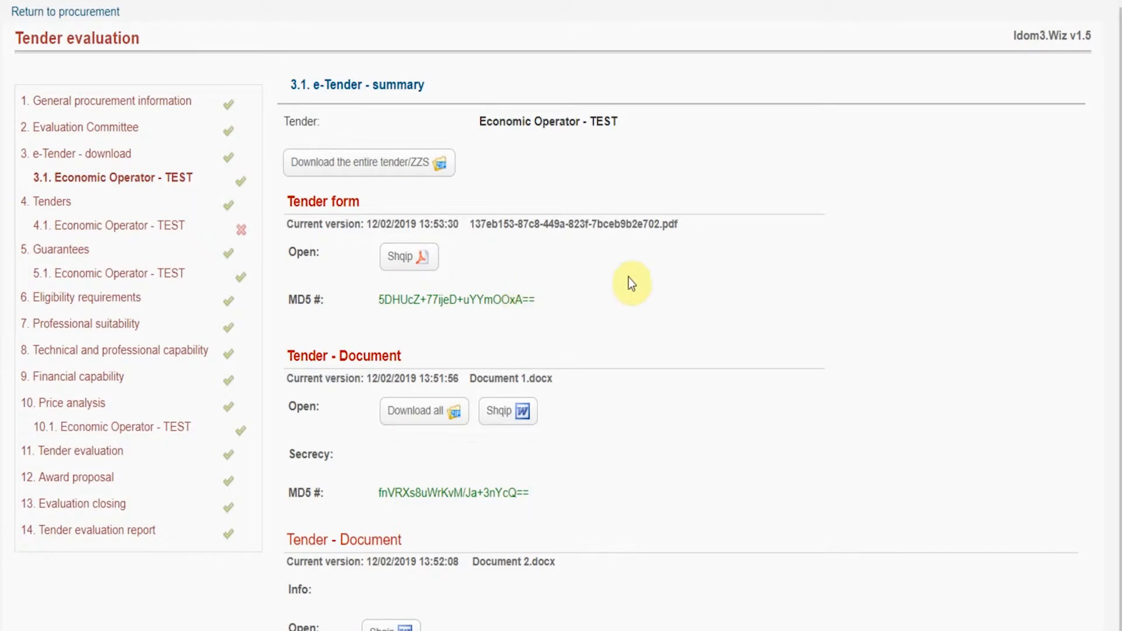
scroll(638, 358, down, 6)
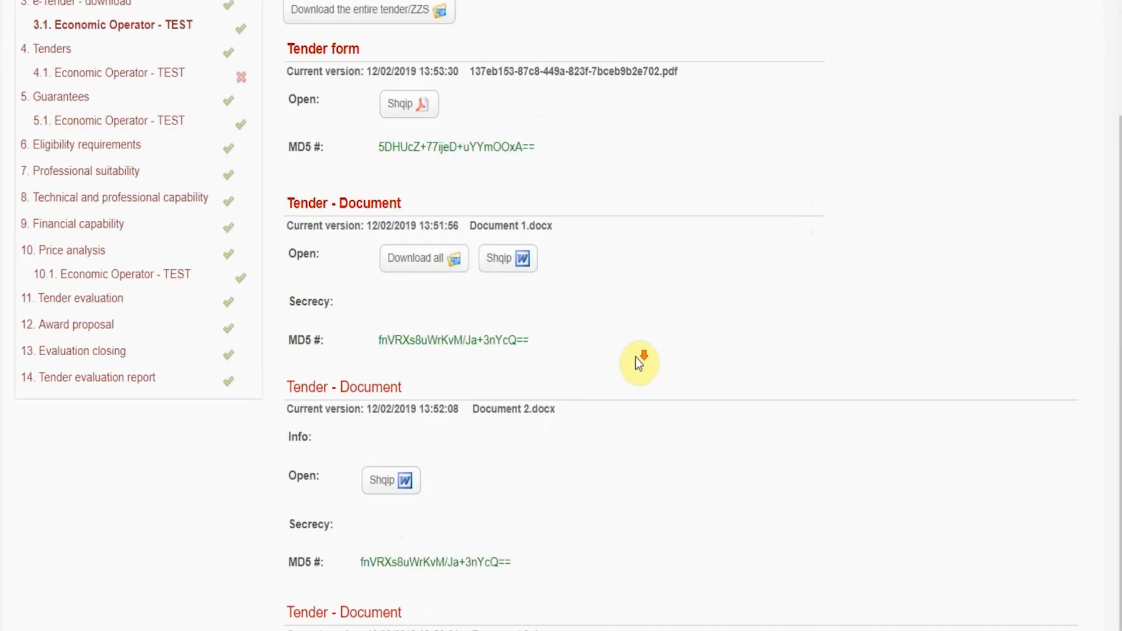
scroll(638, 358, up, 6)
scroll(635, 357, up, 1)
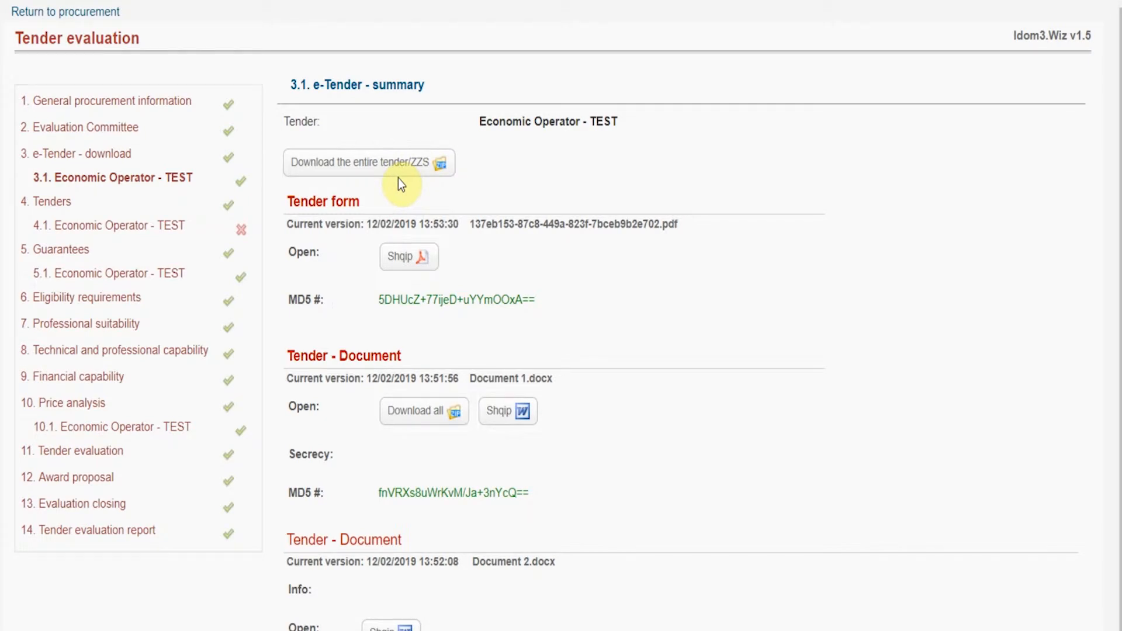
click(398, 176)
scroll(611, 287, down, 12)
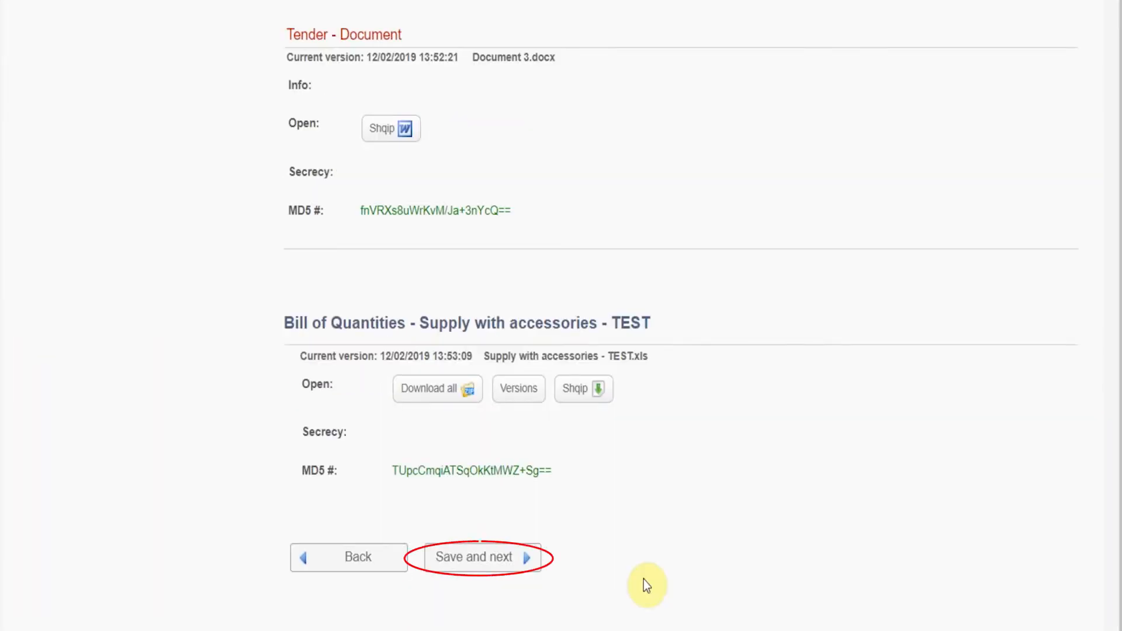
click(495, 558)
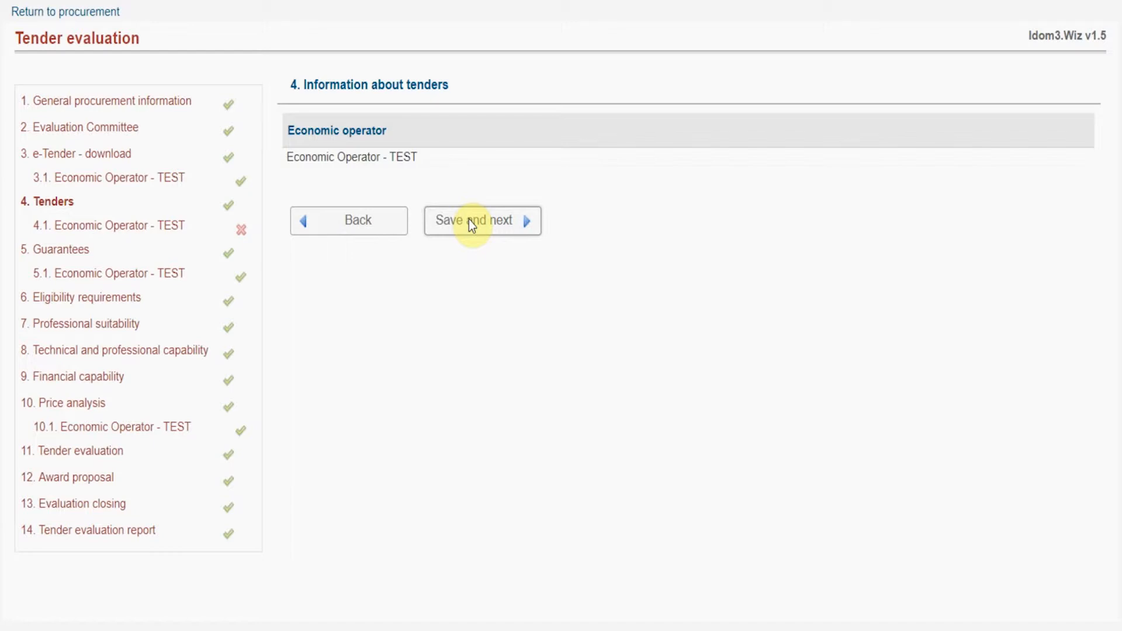
Step: Open the 4.1 Tender form for Economic Operator - TEST
click(491, 220)
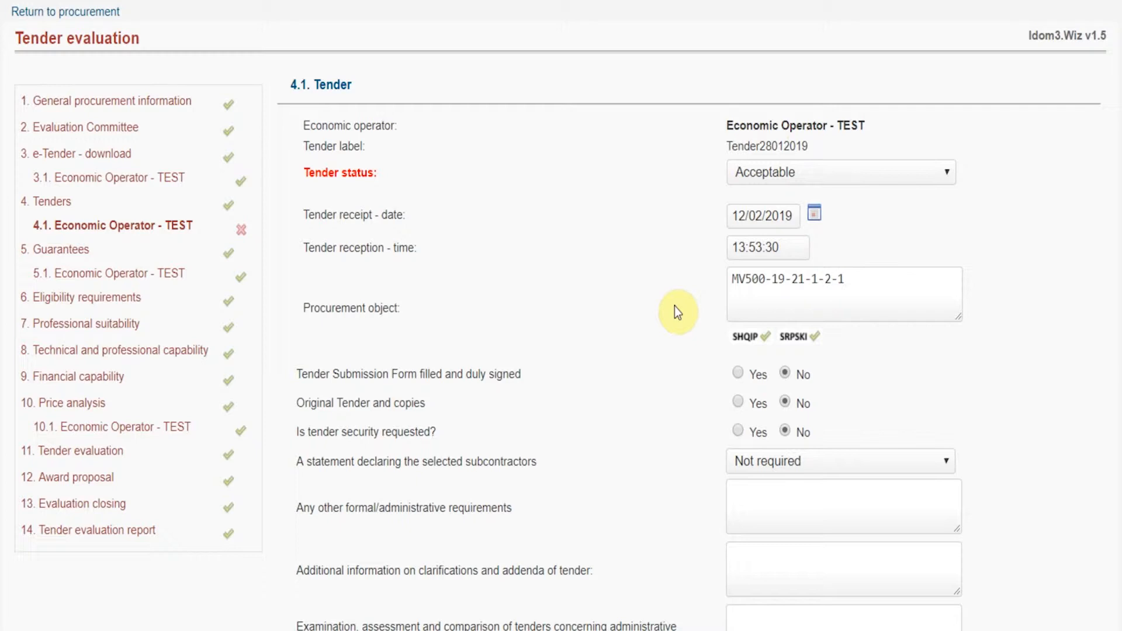
Step: Answer Yes to submission form filled and signed and to administrative requirements met
click(737, 374)
scroll(618, 409, down, 2)
scroll(624, 395, down, 2)
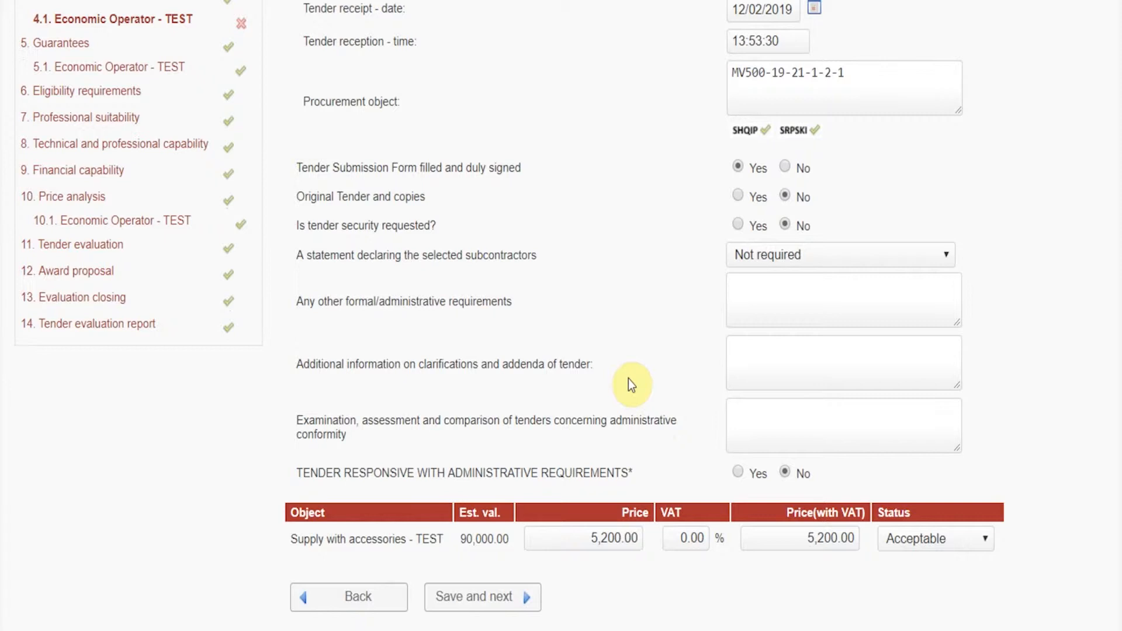
click(737, 474)
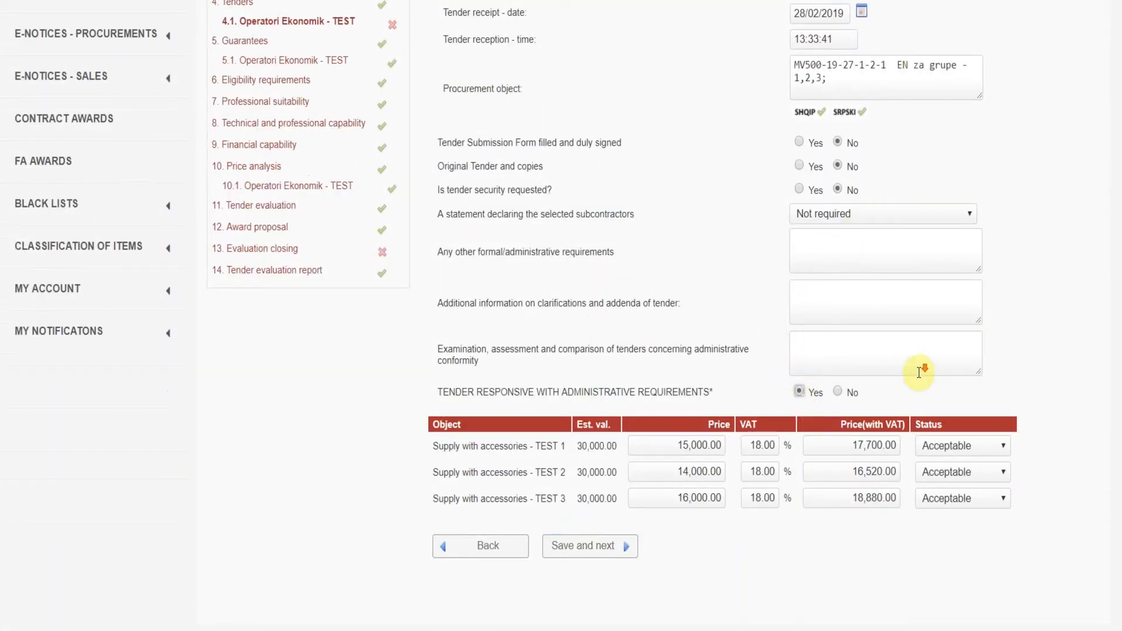
Step: Keep the first two lots' status Acceptable and save the tender form, reaching 5. Guarantees
scroll(921, 368, down, 2)
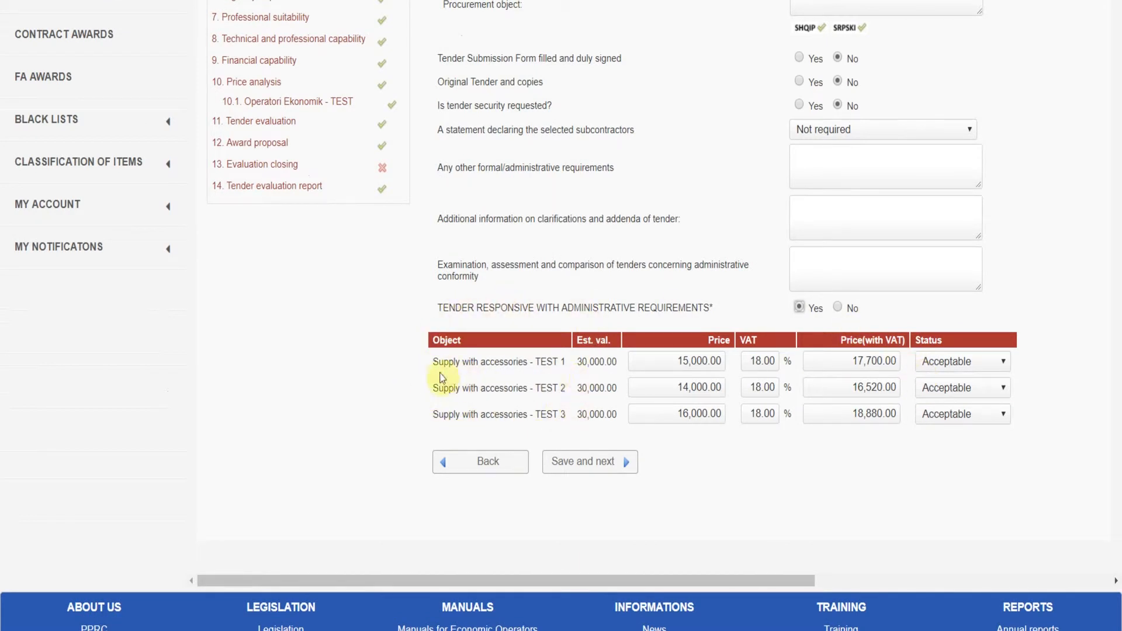
click(954, 359)
click(959, 362)
click(1003, 388)
click(1002, 388)
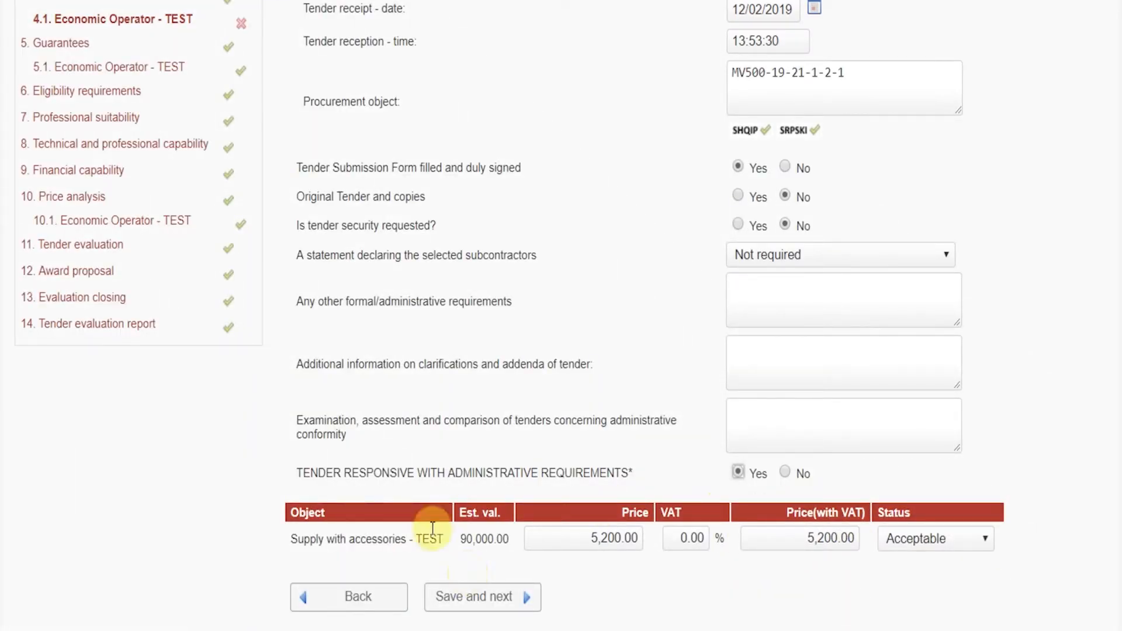
click(504, 604)
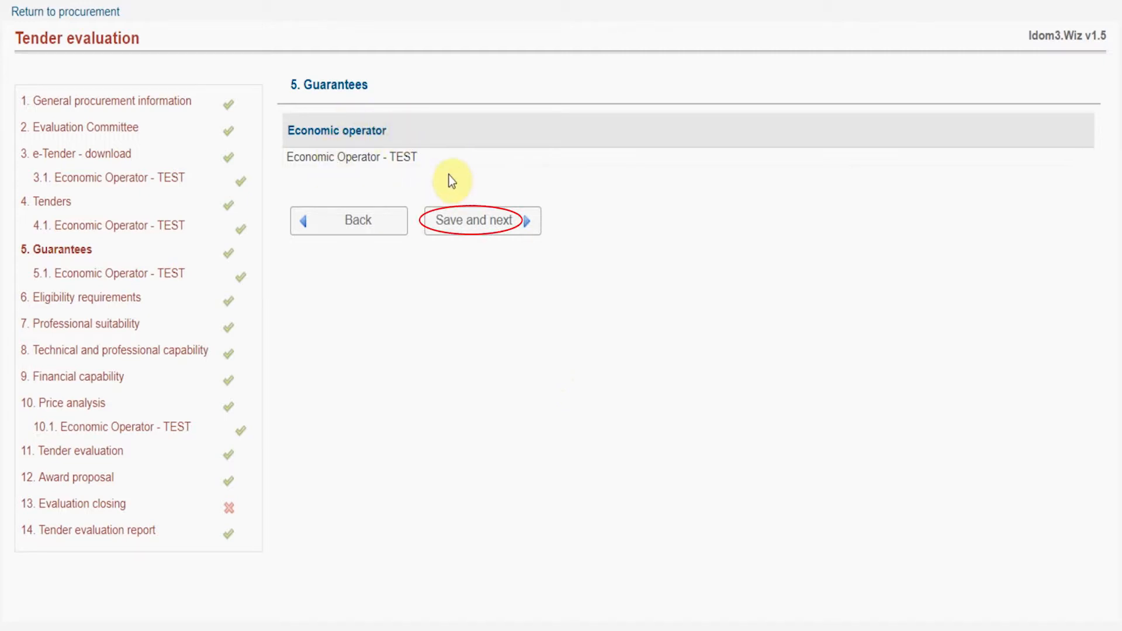
Step: Record that tender security was requested, as a bank-certified check of 1000 EUR
click(453, 212)
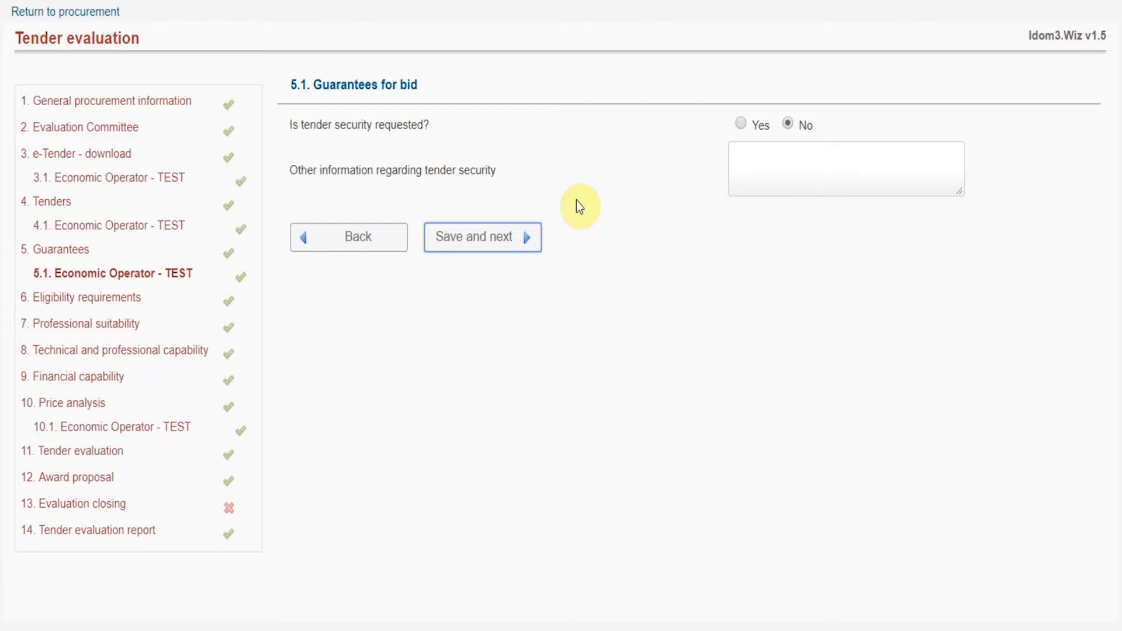
click(740, 123)
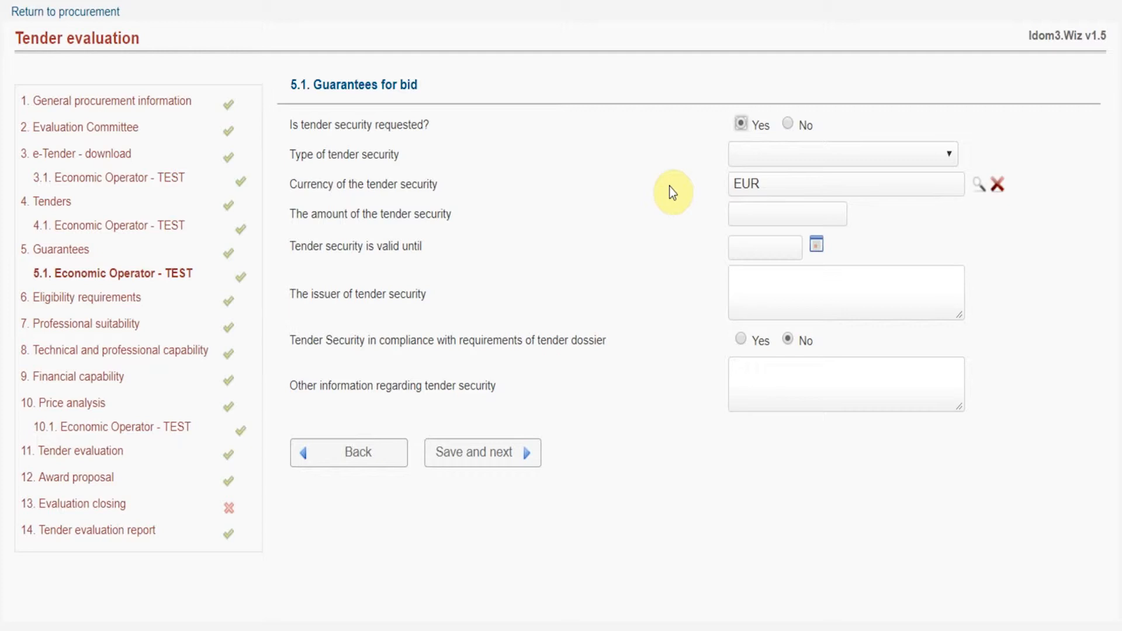
click(737, 160)
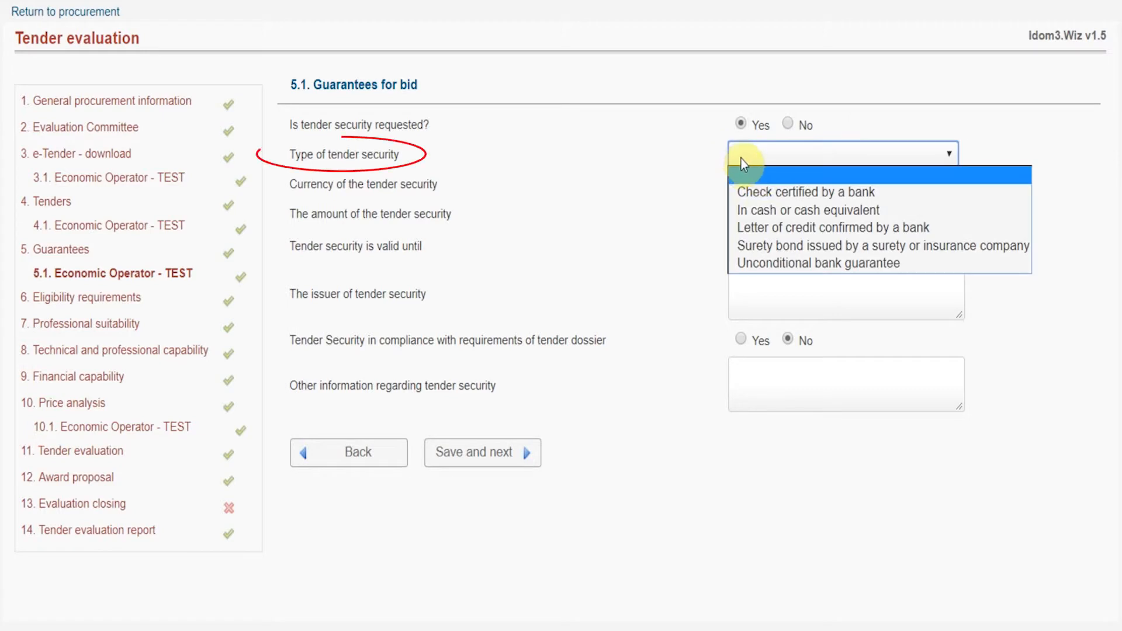
click(757, 191)
click(761, 224)
text(1000)
Step: Set the security valid until 15 March 2019, issued by Bank Test, and save
click(737, 244)
click(816, 246)
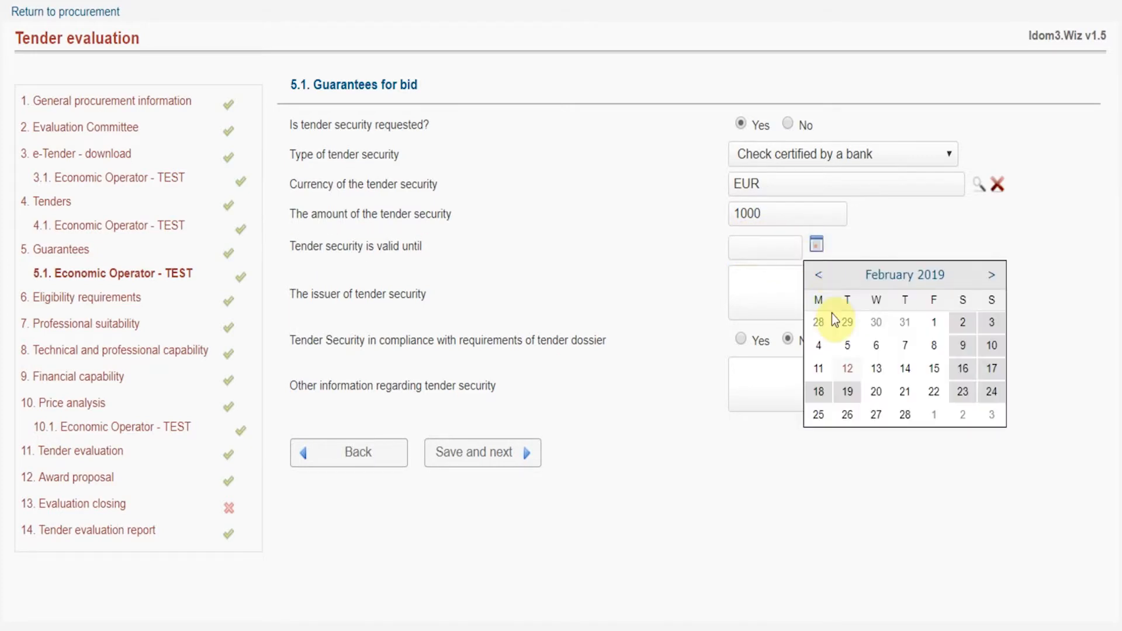
click(992, 275)
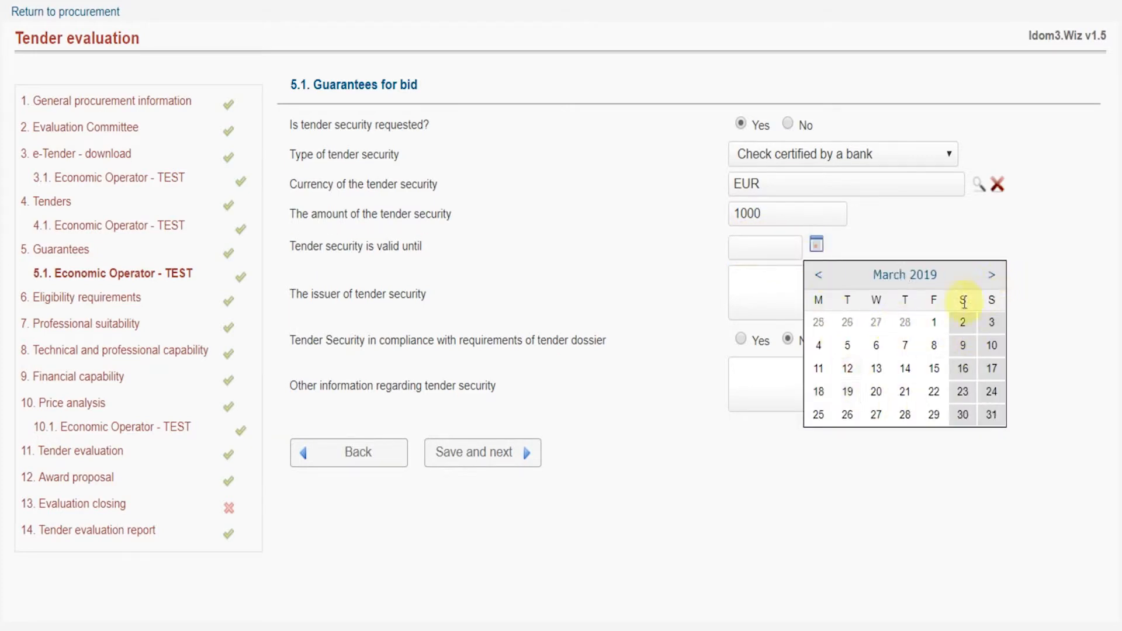
click(934, 368)
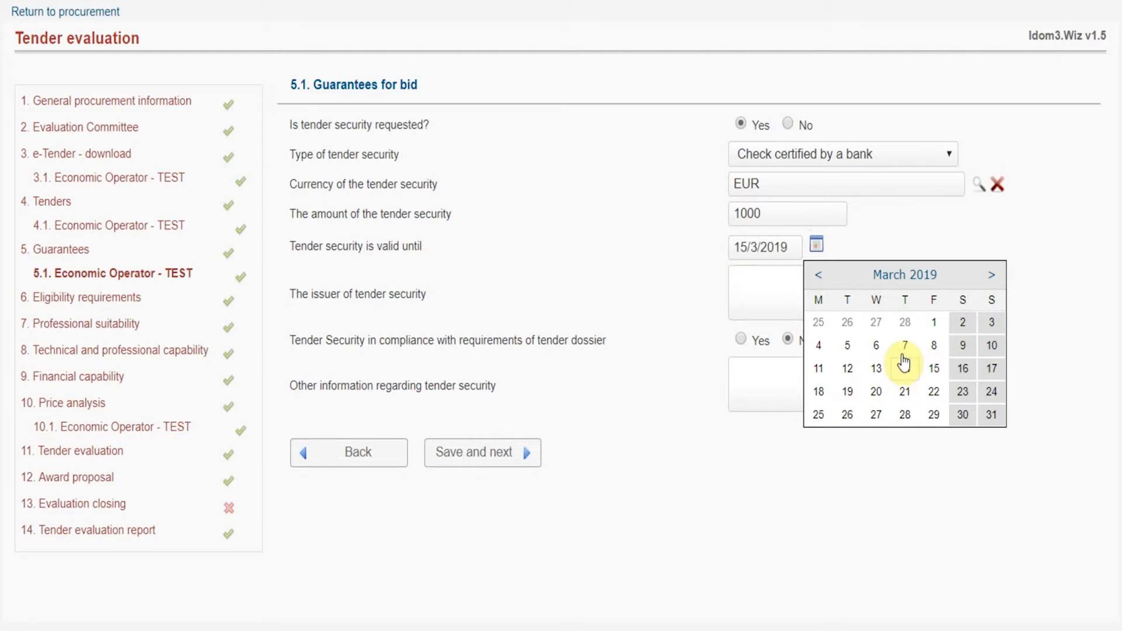
click(776, 282)
text(Ba)
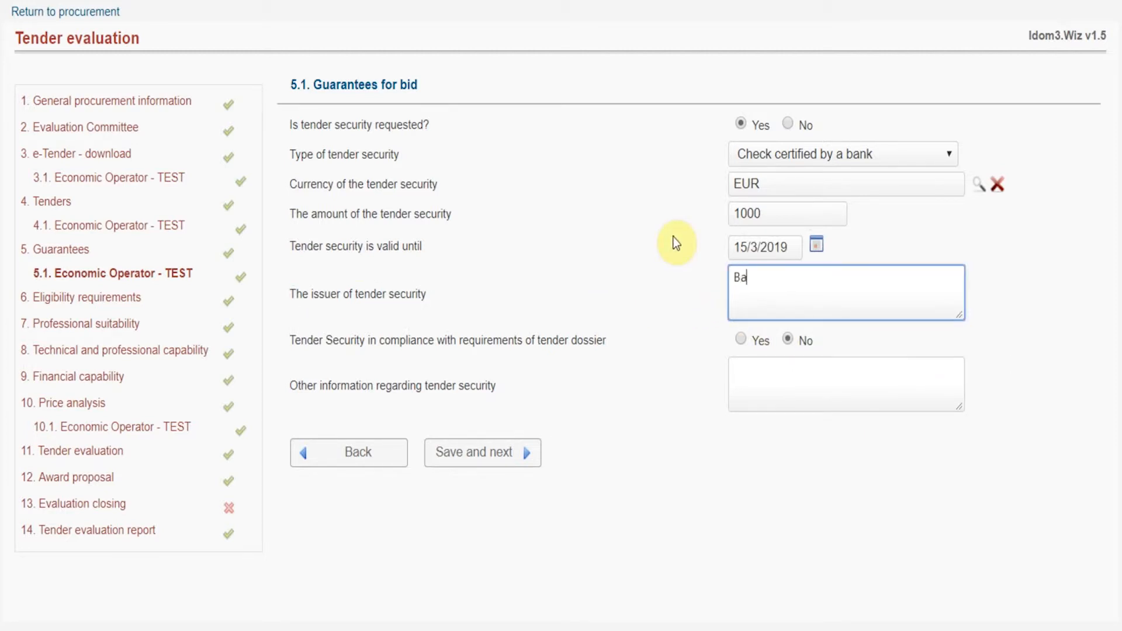
text(nk Test)
click(662, 237)
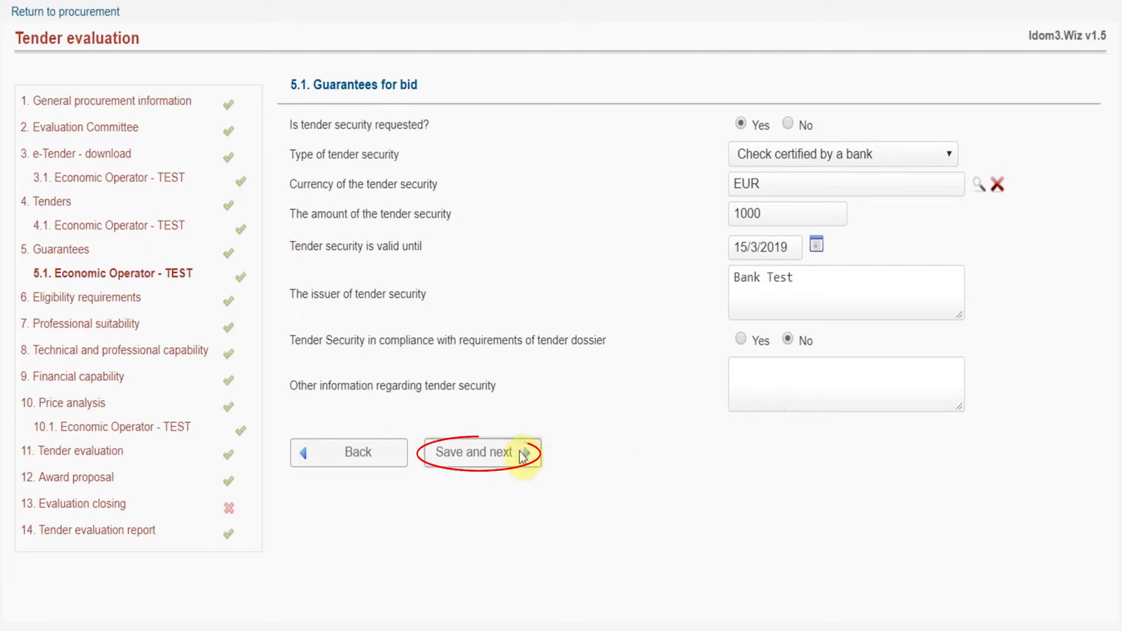
click(519, 452)
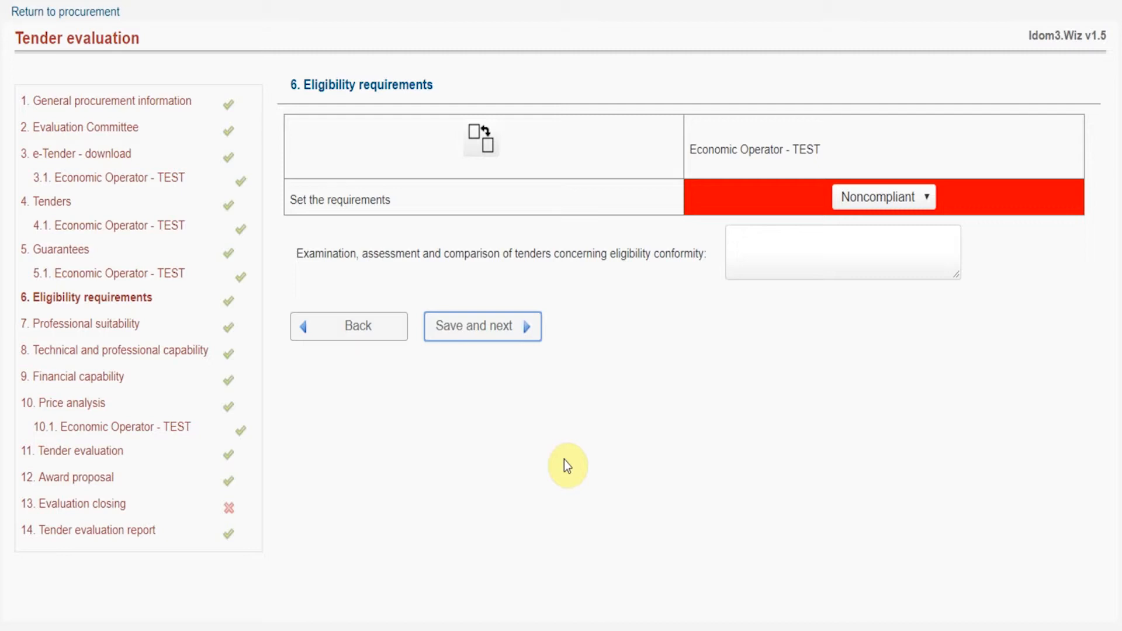
Step: Mark Economic Operator - TEST Compliant for eligibility with the comment 'Comments' and save
click(903, 202)
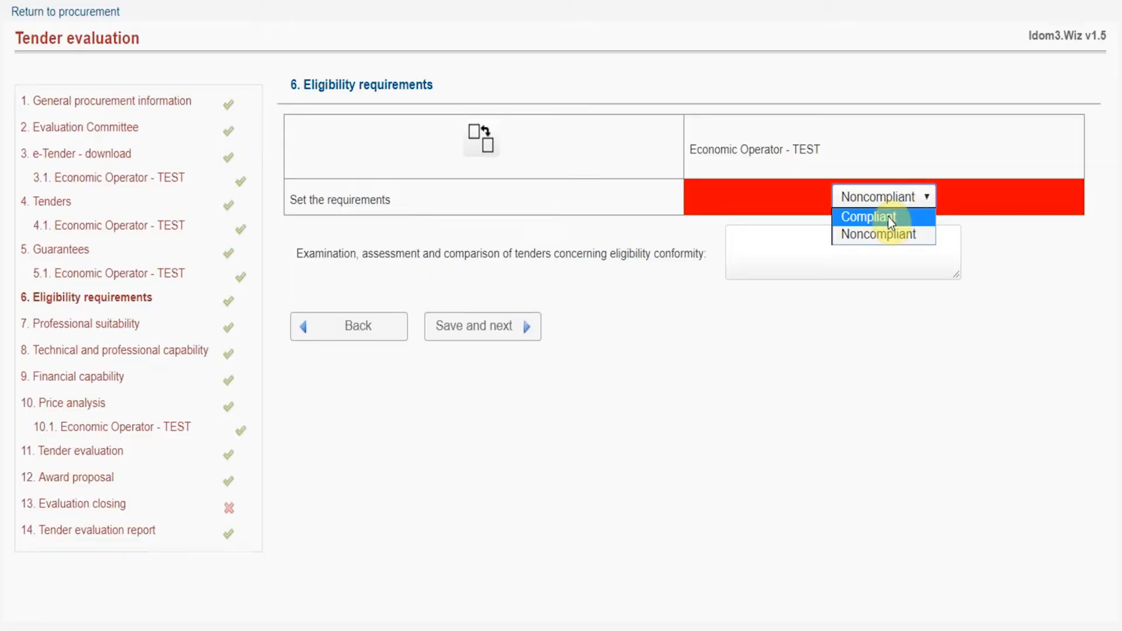
click(888, 217)
click(857, 252)
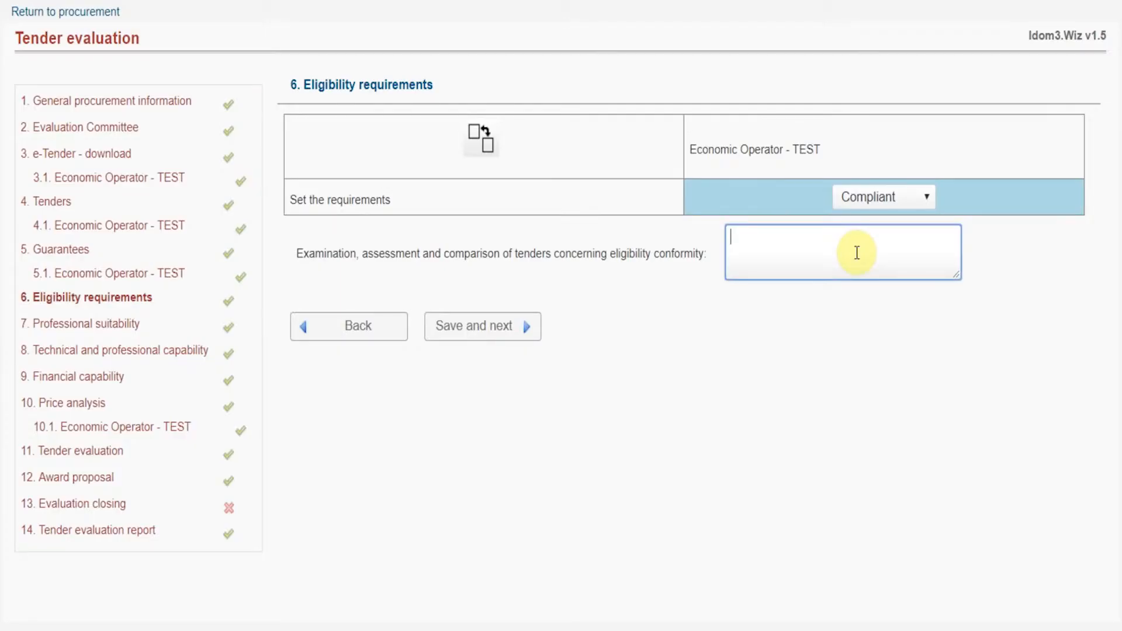
text(Comments)
click(690, 291)
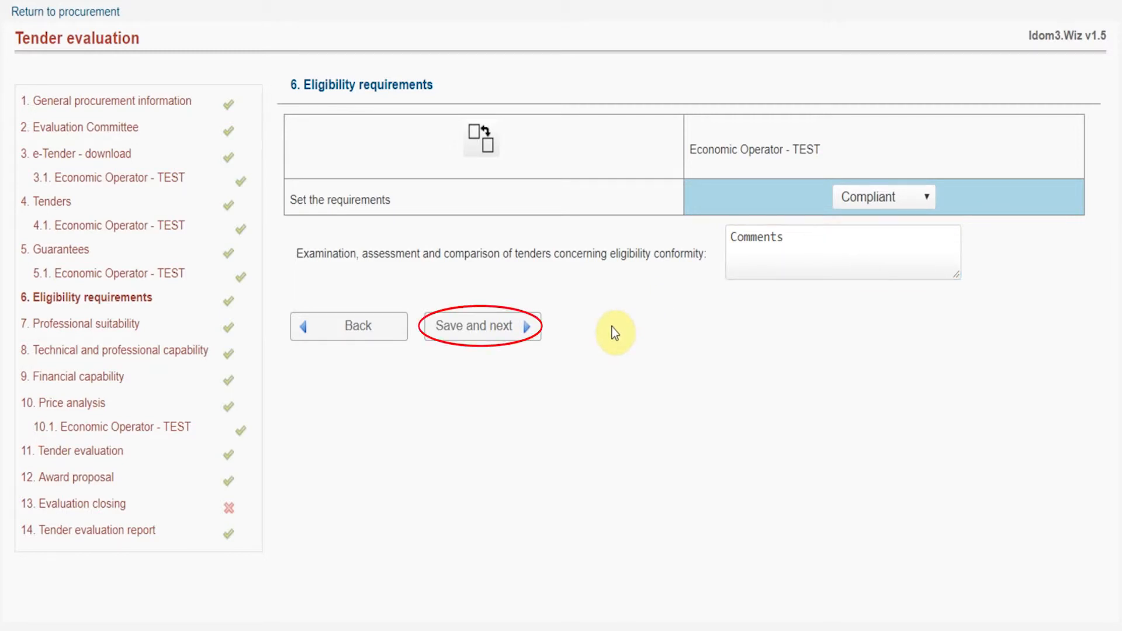
click(540, 327)
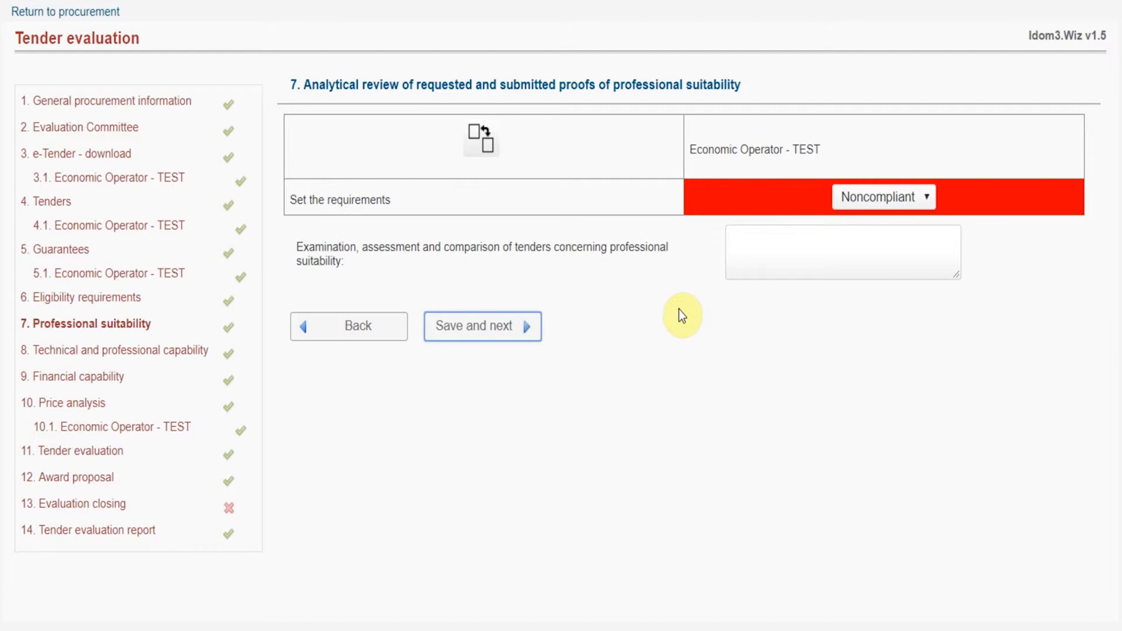
Step: Set Economic Operator - TEST to Compliant for professional suitability and save
click(880, 201)
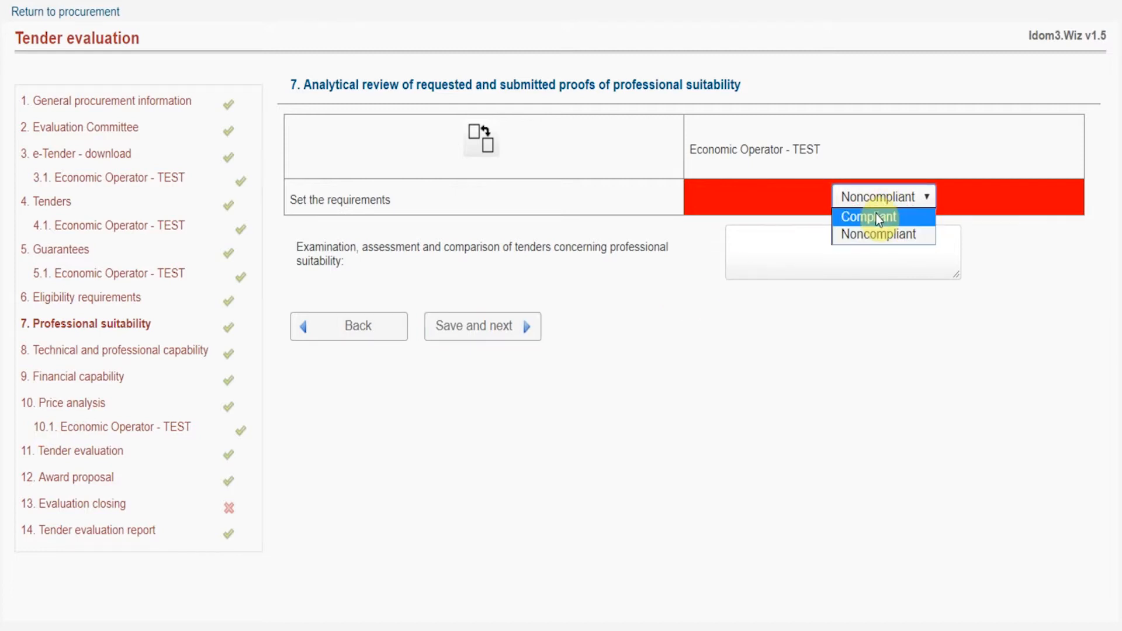
click(875, 215)
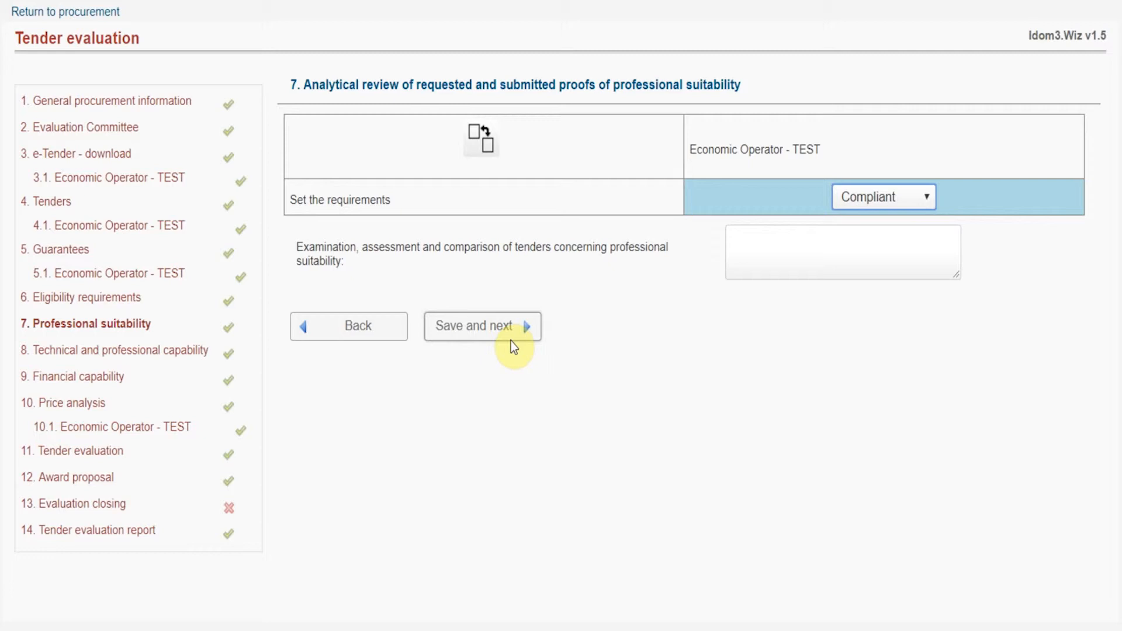
click(510, 334)
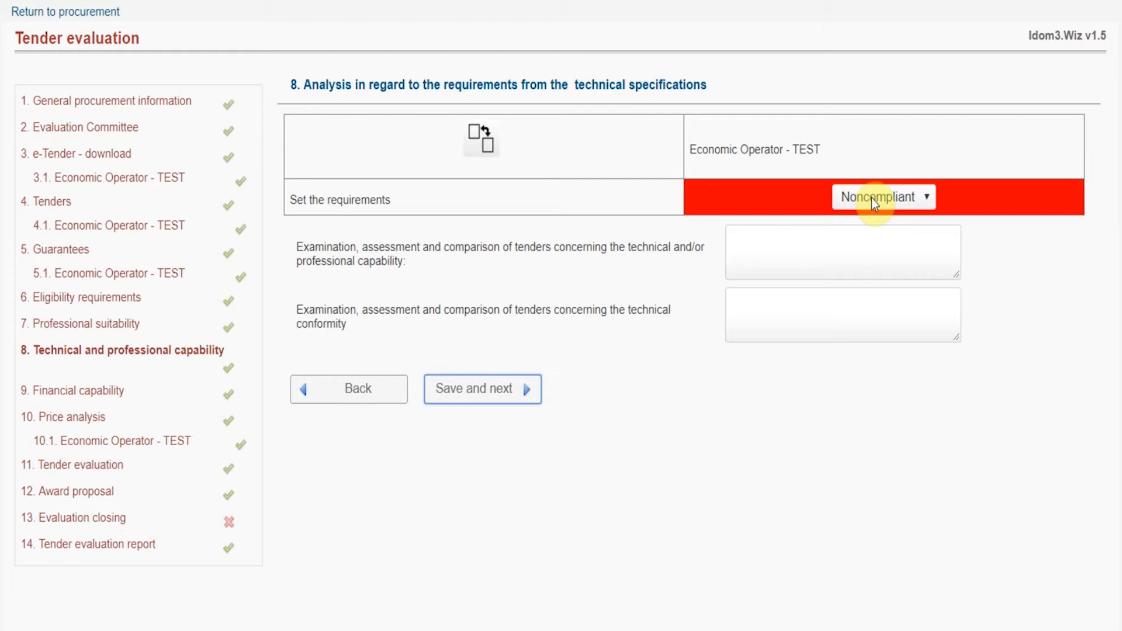
Step: Set Economic Operator - TEST to Compliant for technical specifications and save
click(871, 198)
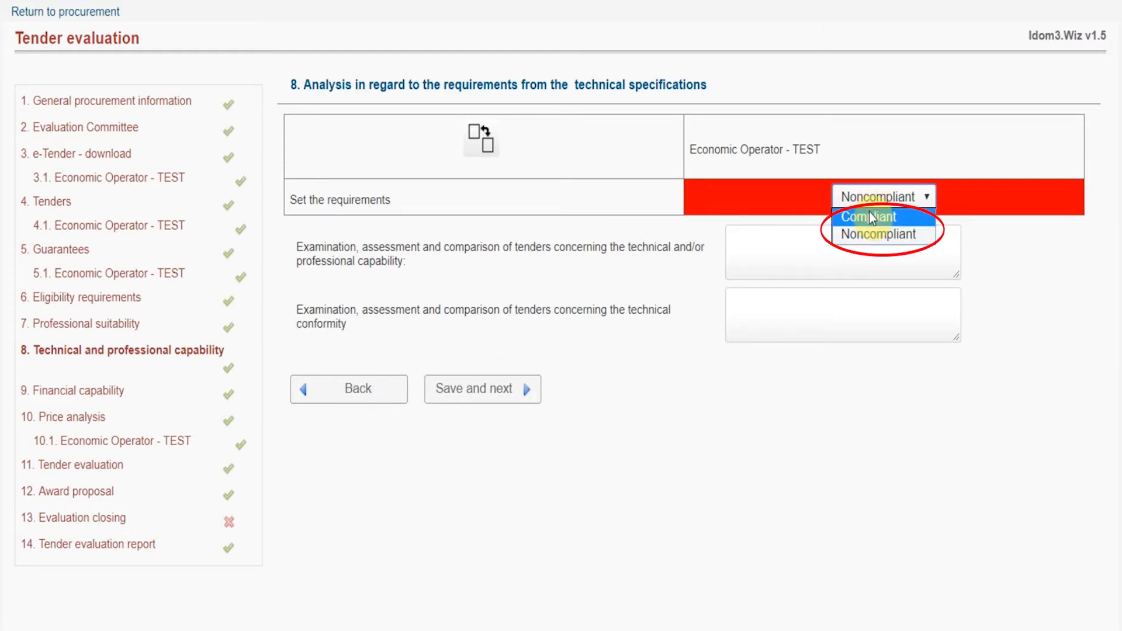
click(868, 212)
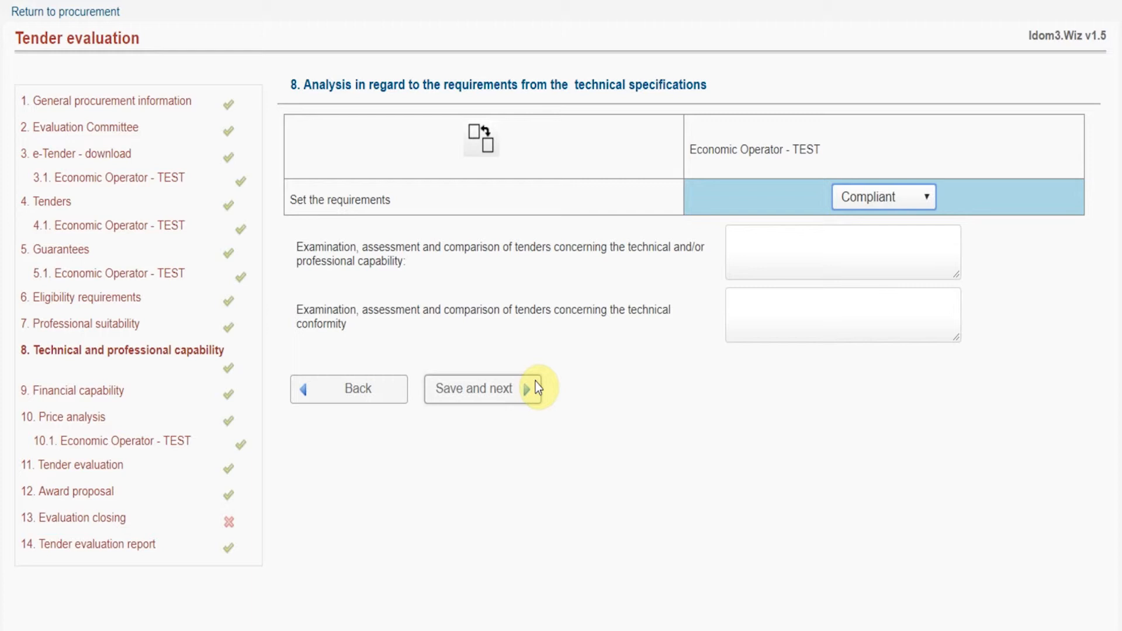
click(536, 389)
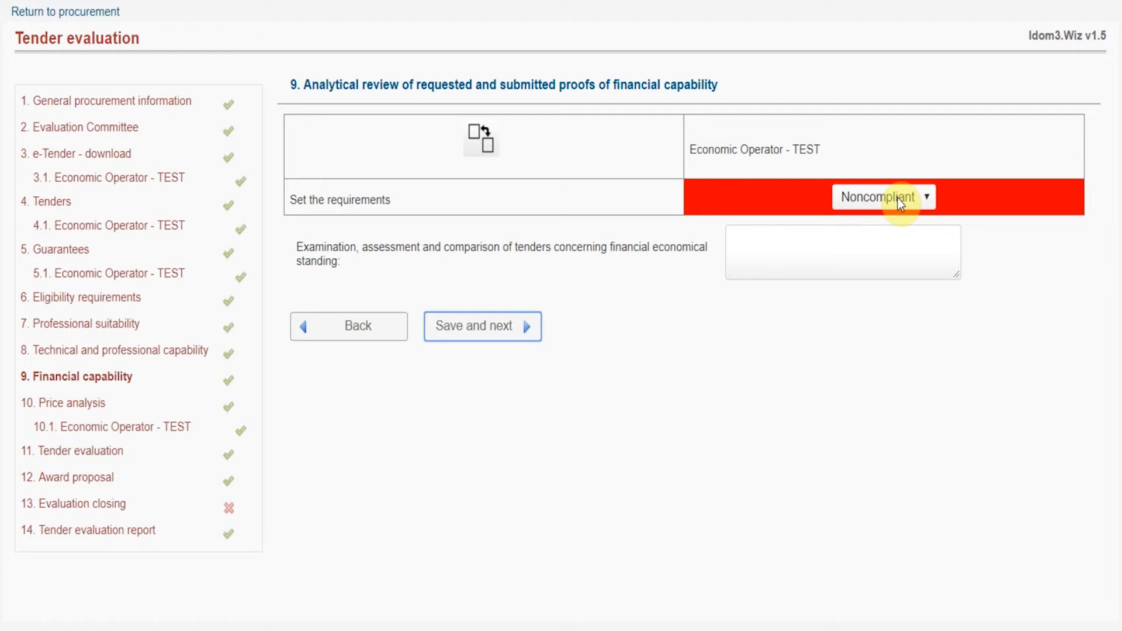
Step: Set Economic Operator - TEST to Compliant for financial capability and save
click(897, 198)
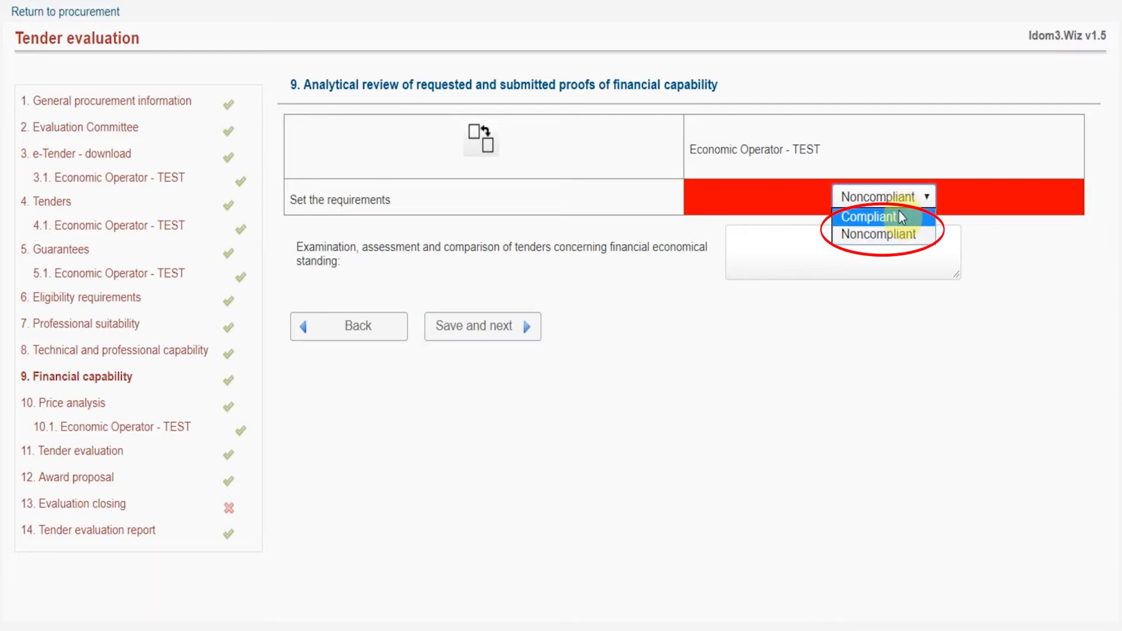
click(898, 215)
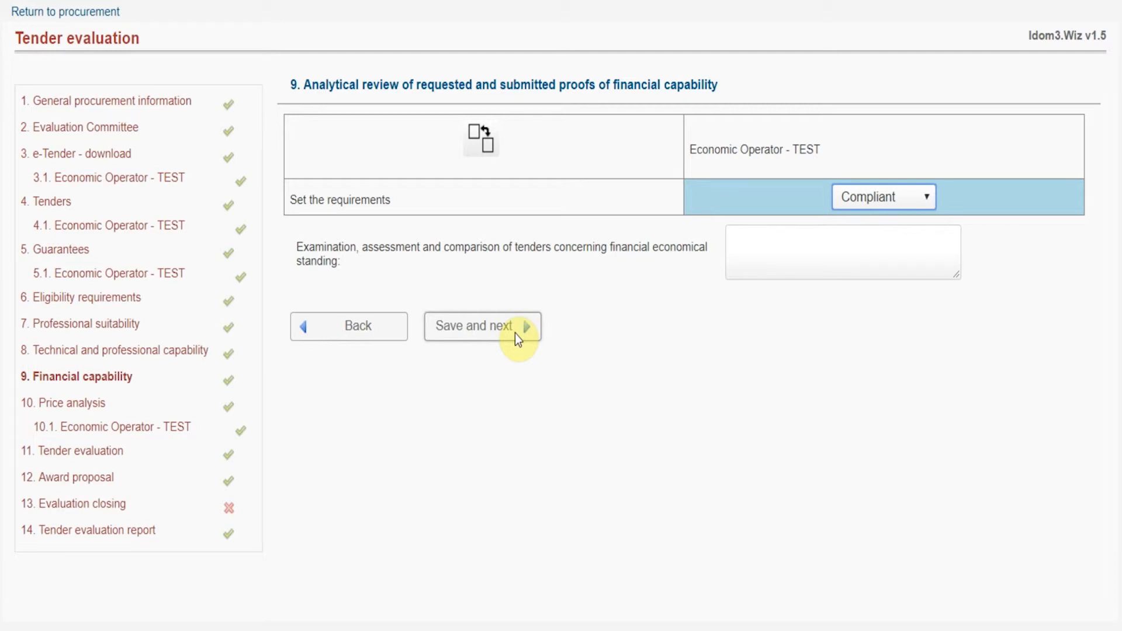
click(516, 335)
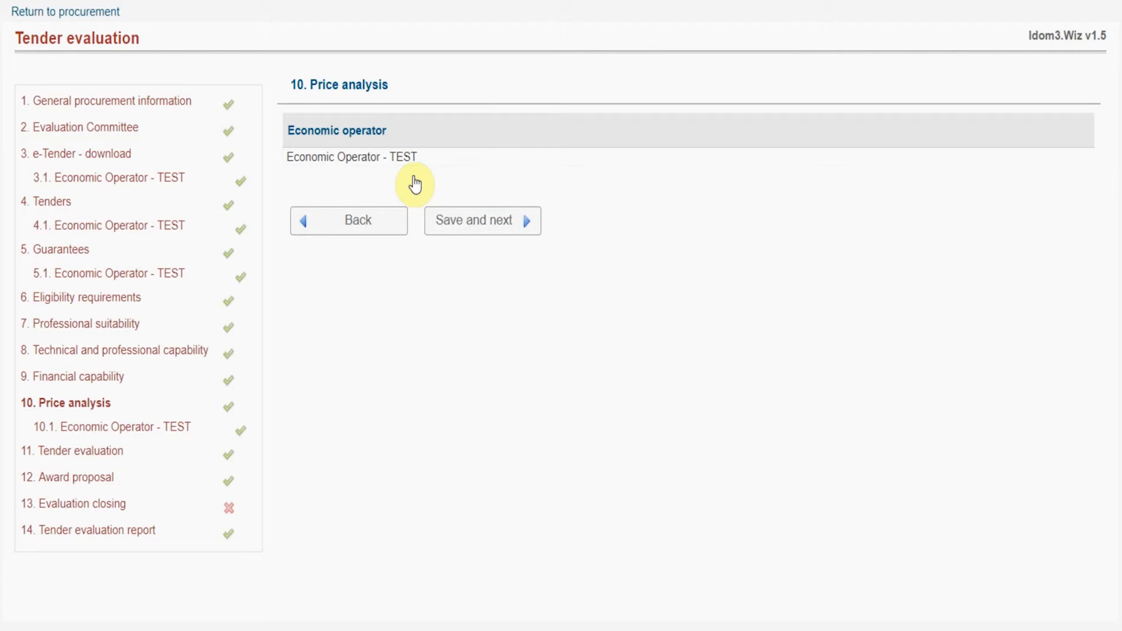
Step: Change Economic Operator - TEST's item price to 5,201.00 in the price review
click(479, 219)
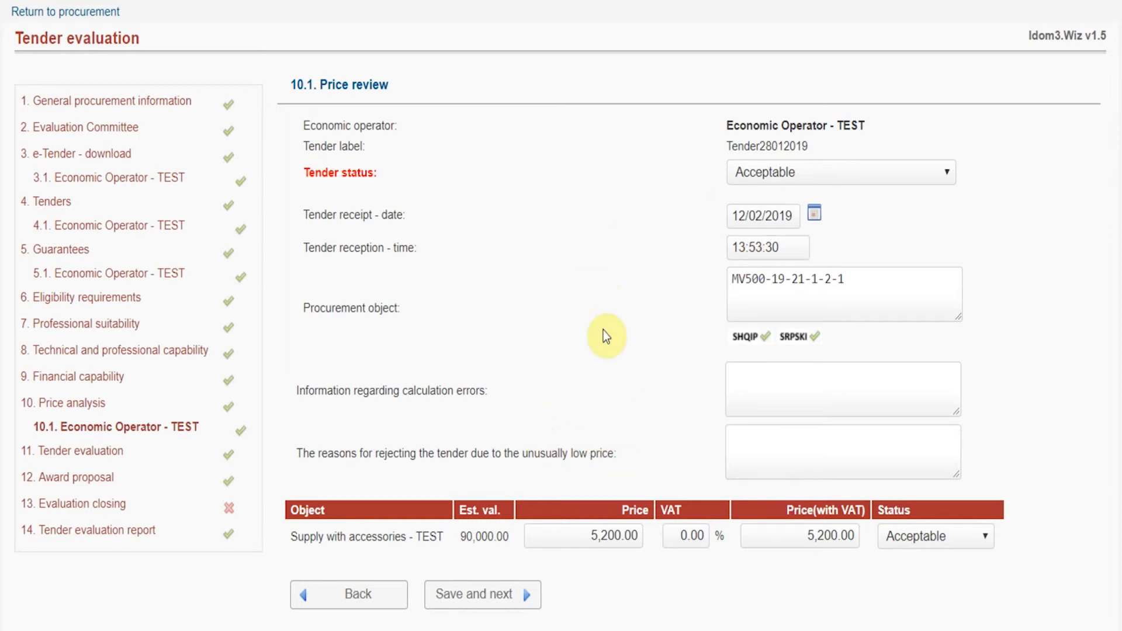
drag(622, 535, 616, 536)
text(1)
click(656, 578)
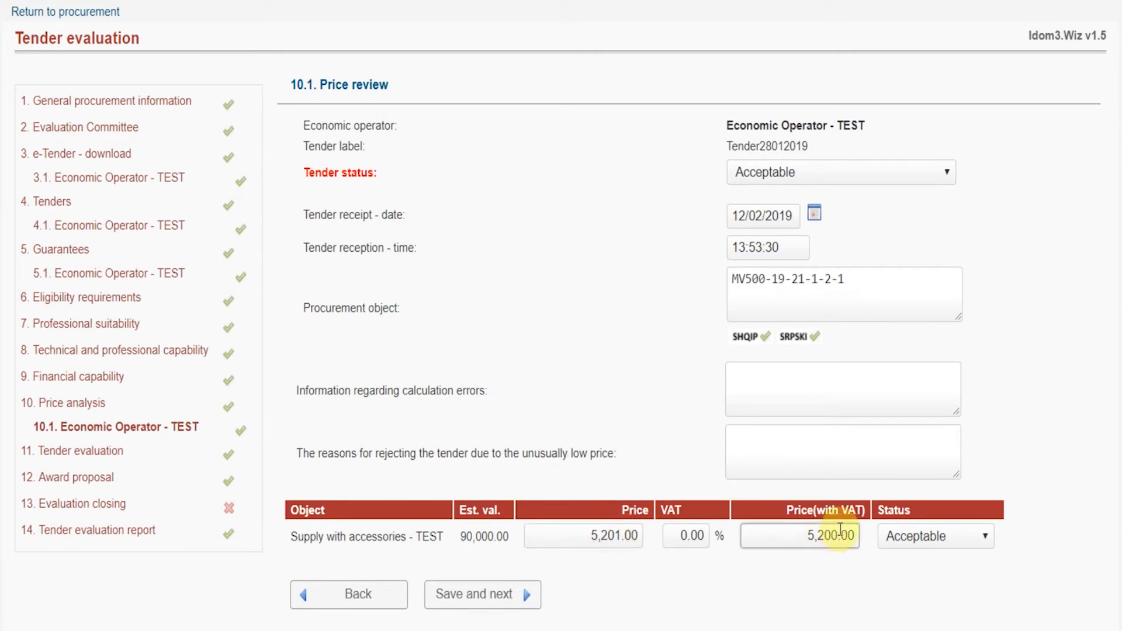
Step: Add the notes 'Extra info about errors' and 'Comments' on low-price rejection, then save
click(817, 415)
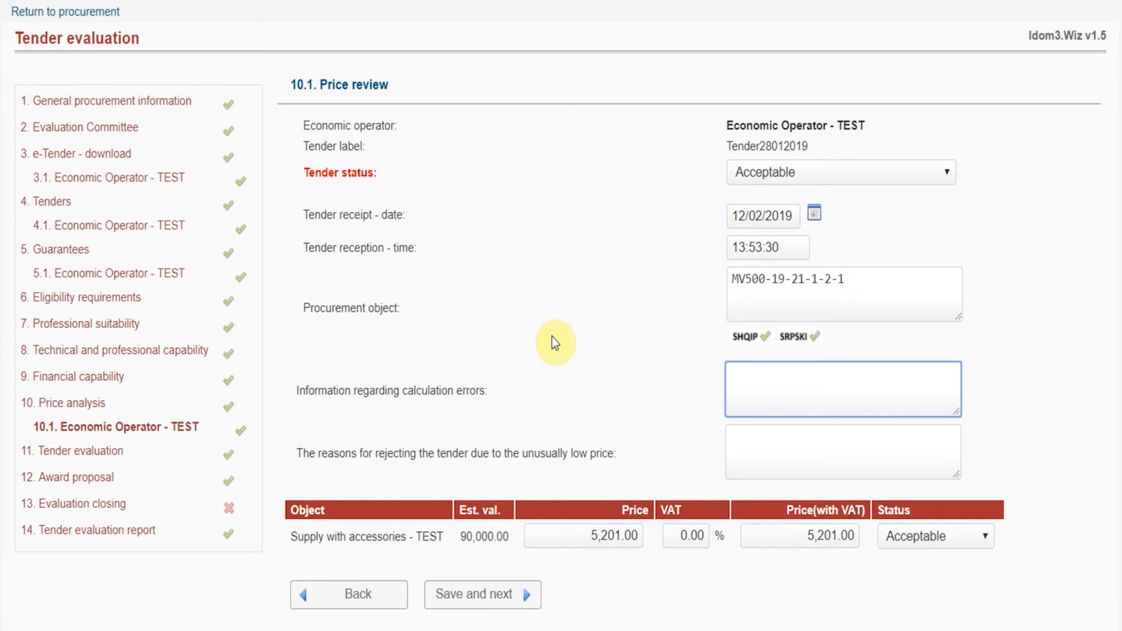
text(Extra info about errors)
click(638, 322)
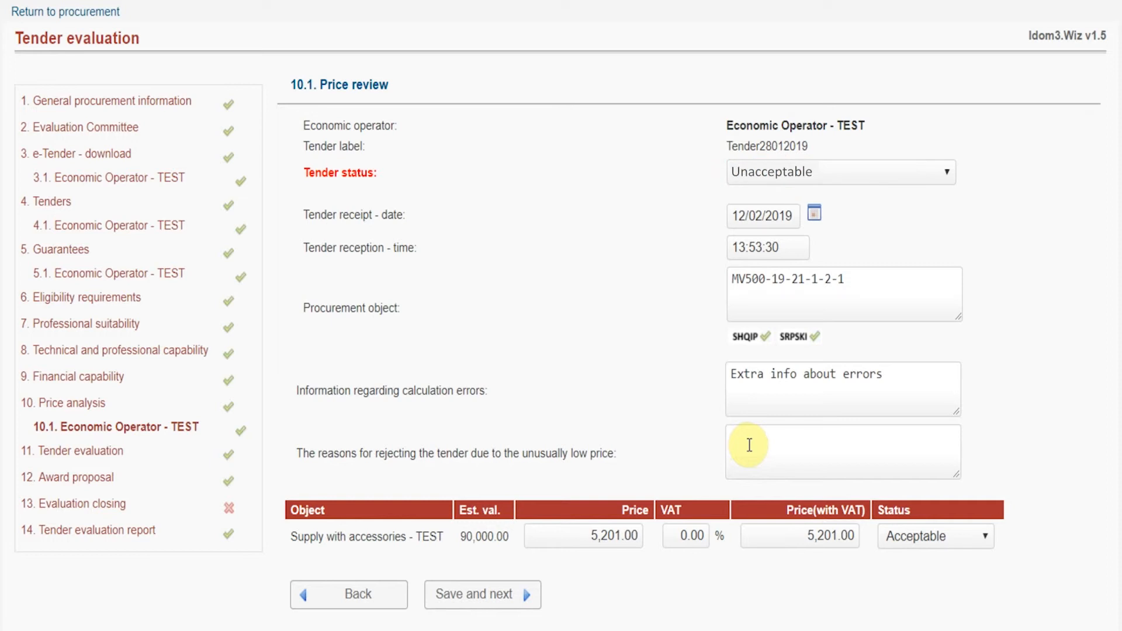
click(749, 445)
text(Comment)
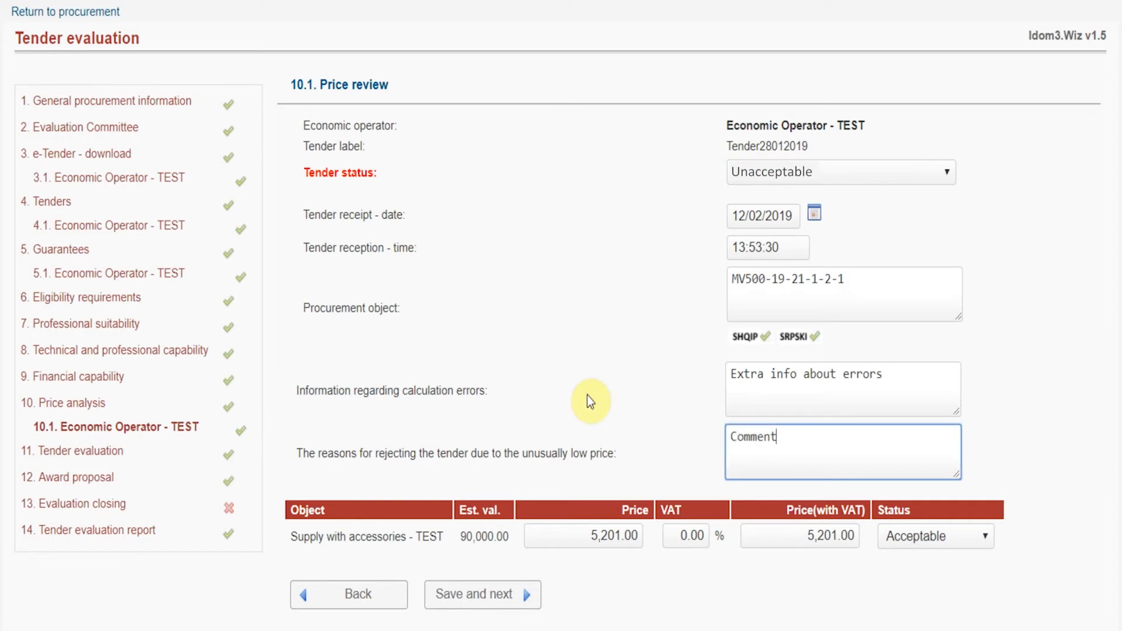
text(s)
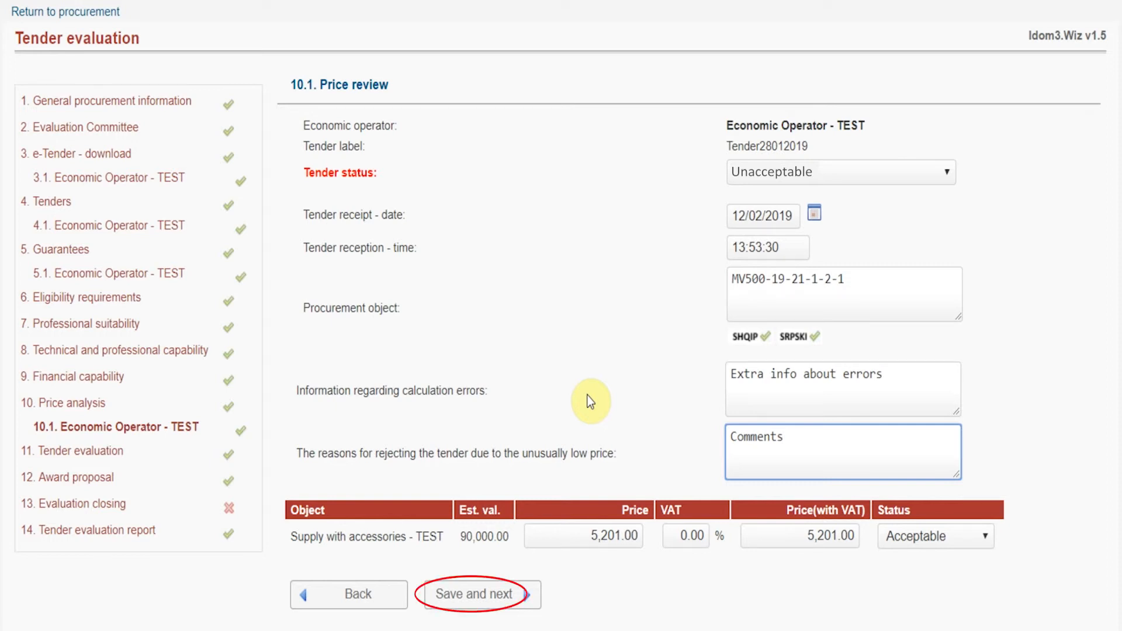
click(509, 598)
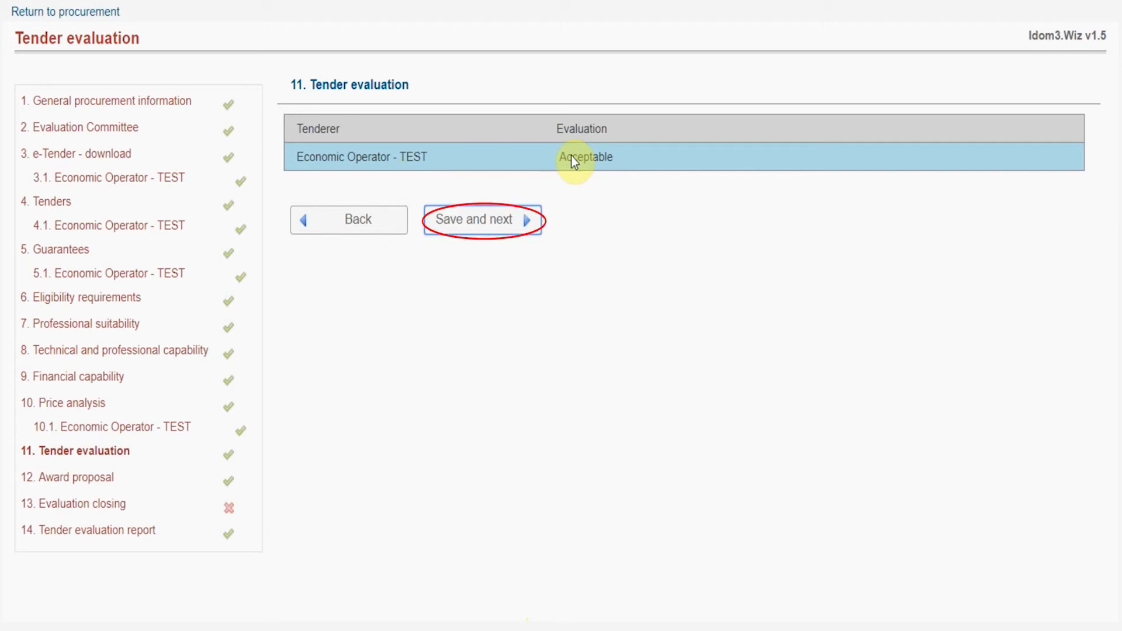
Step: Save the tender evaluation with Economic Operator - TEST rated Acceptable
click(481, 219)
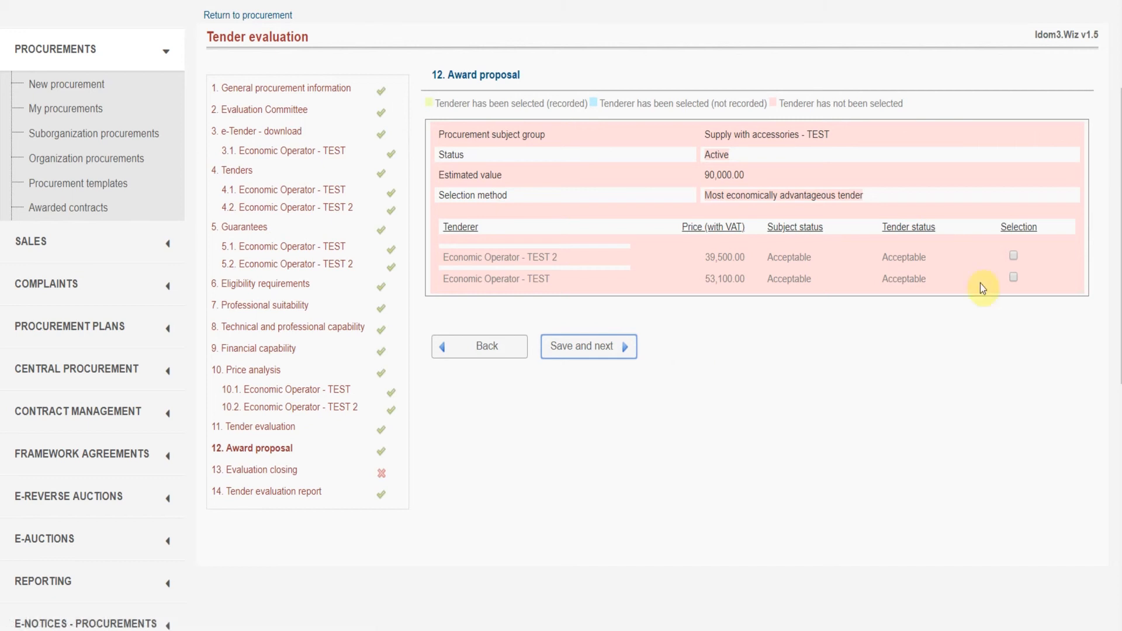
Step: Select Economic Operator - TEST as the proposed tenderer and save the award proposal
click(1013, 277)
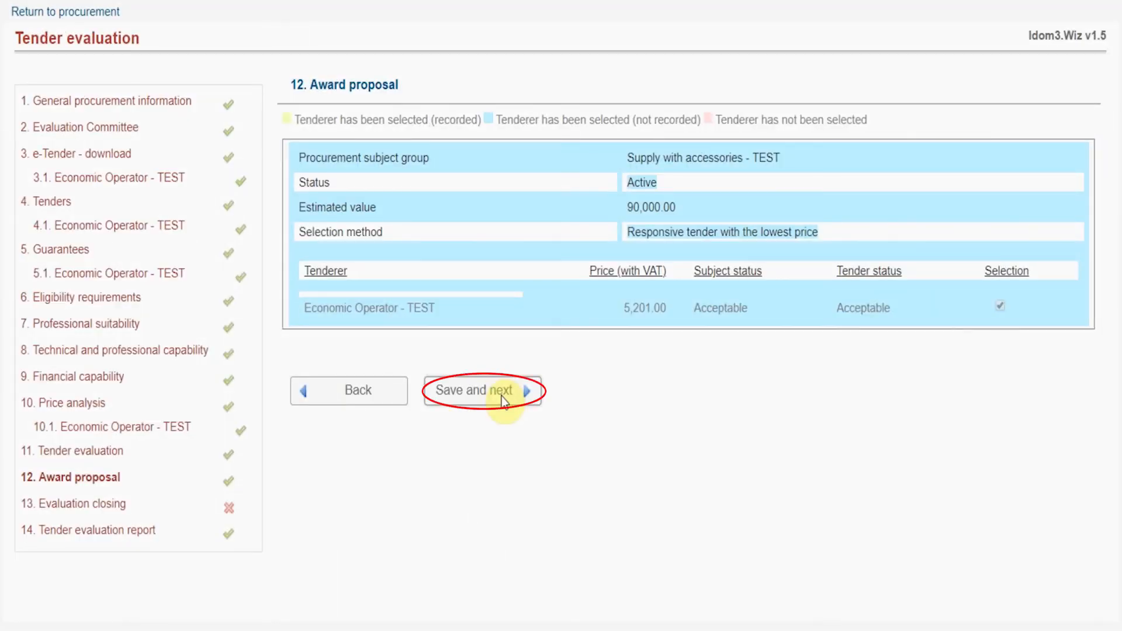
click(501, 397)
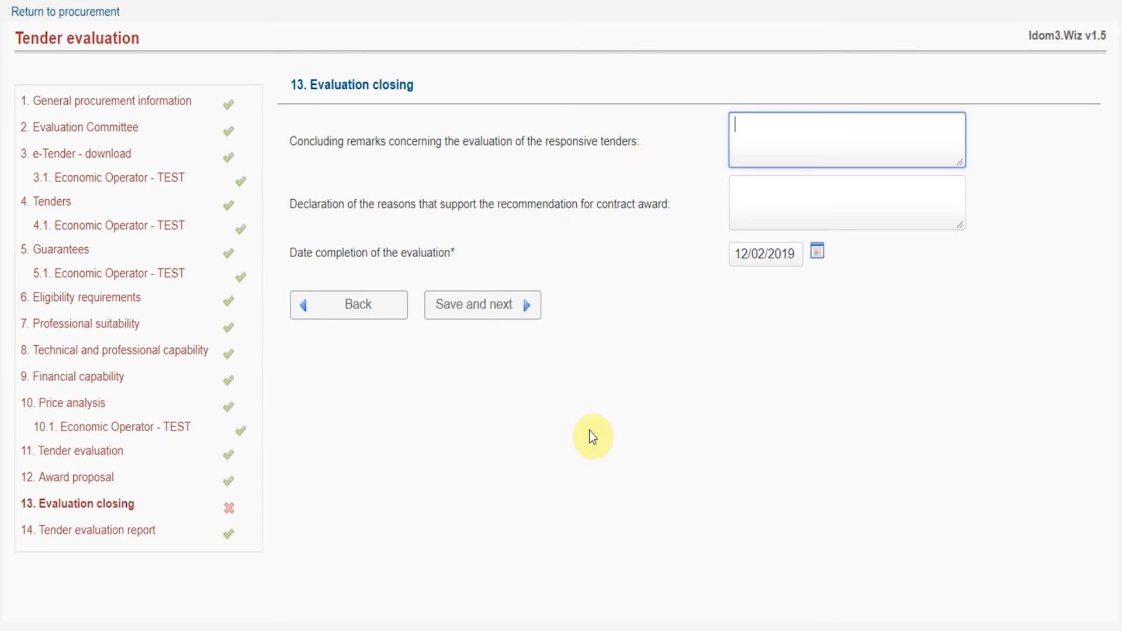
Step: Enter the remark 'Info about members of evaculation', keep completion date 12/02/2019, and save
text(Info about members of eva)
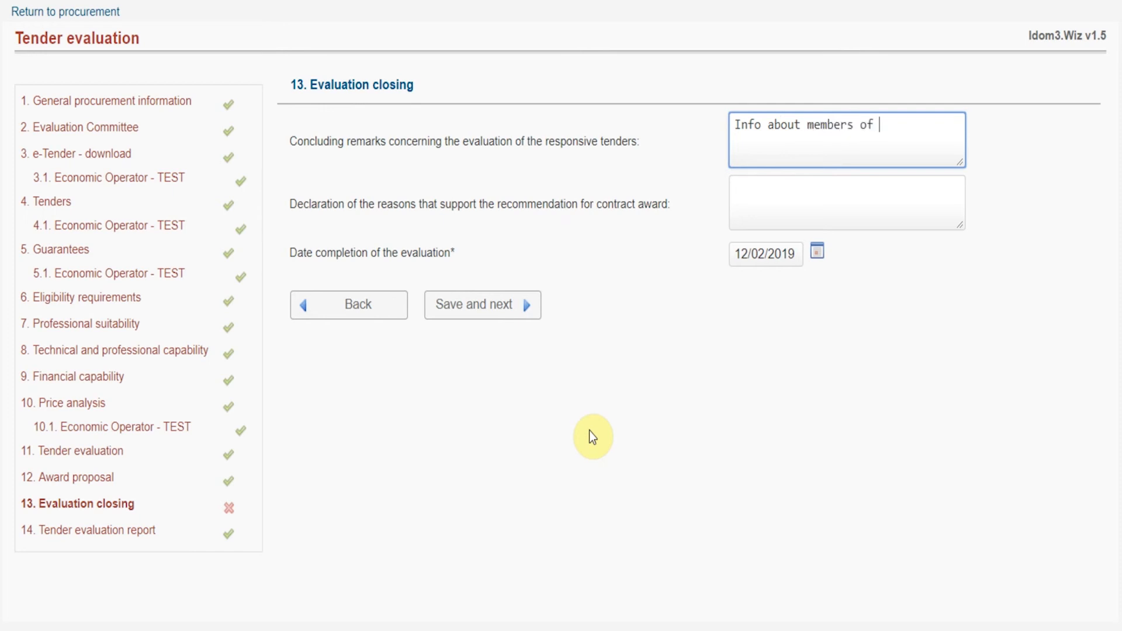
text(culation)
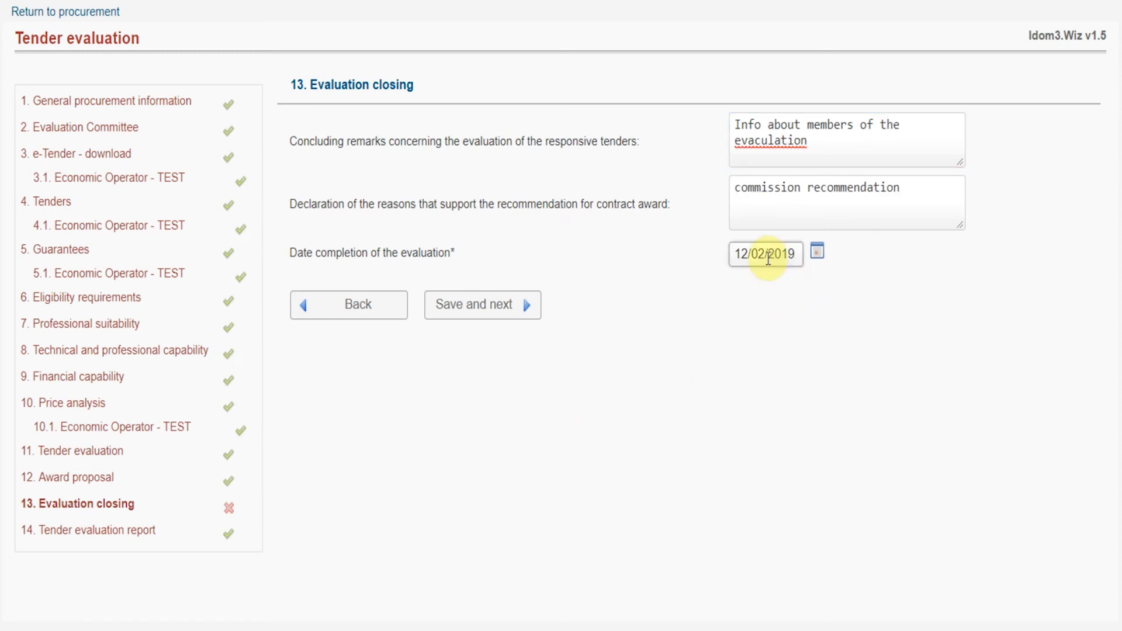
click(817, 252)
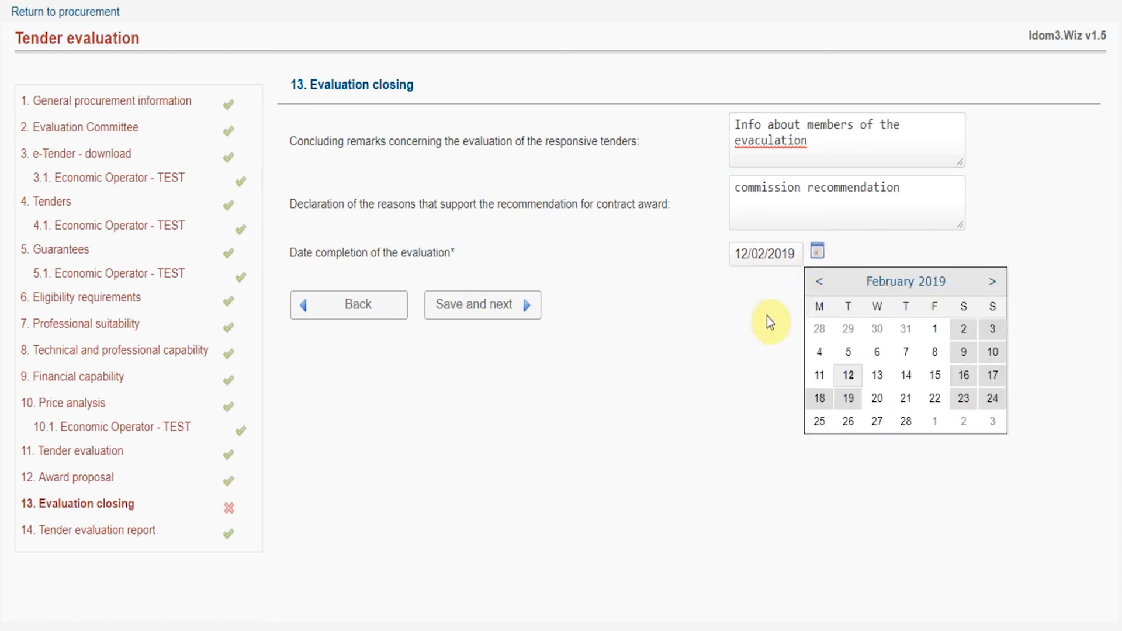
click(653, 256)
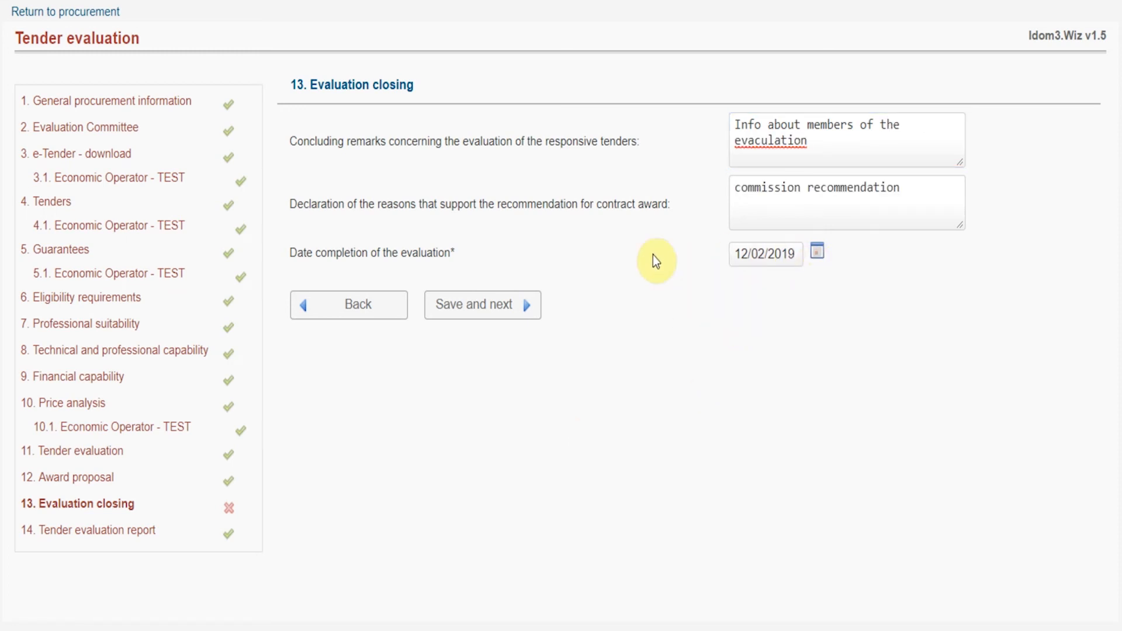
click(505, 308)
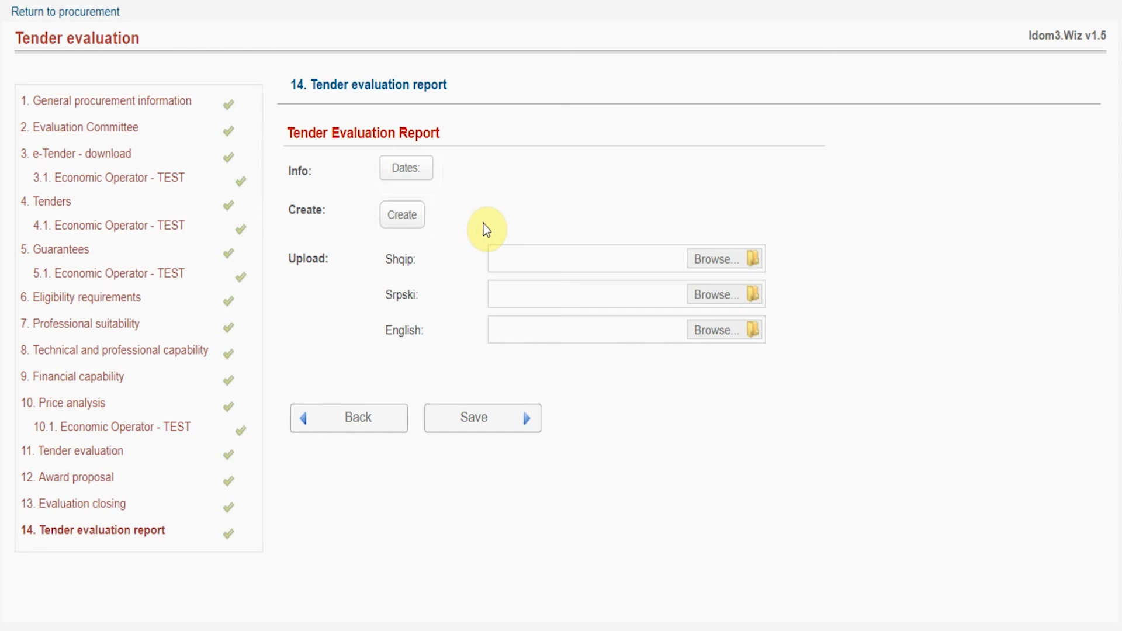
Step: Generate the tender evaluation report in English and open the document
click(416, 216)
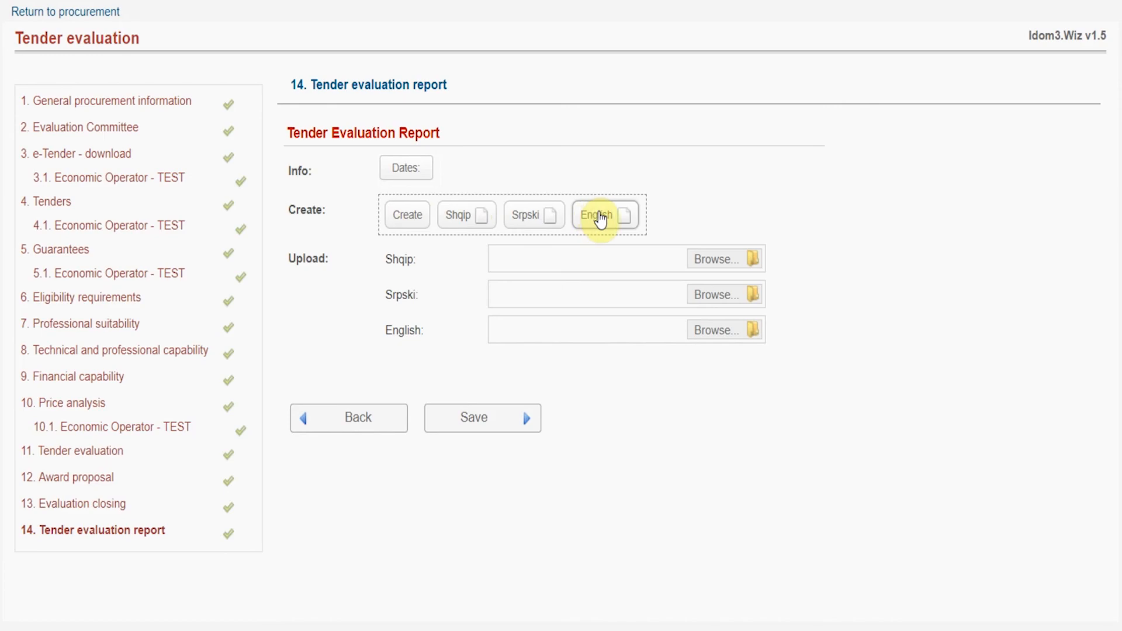
click(599, 217)
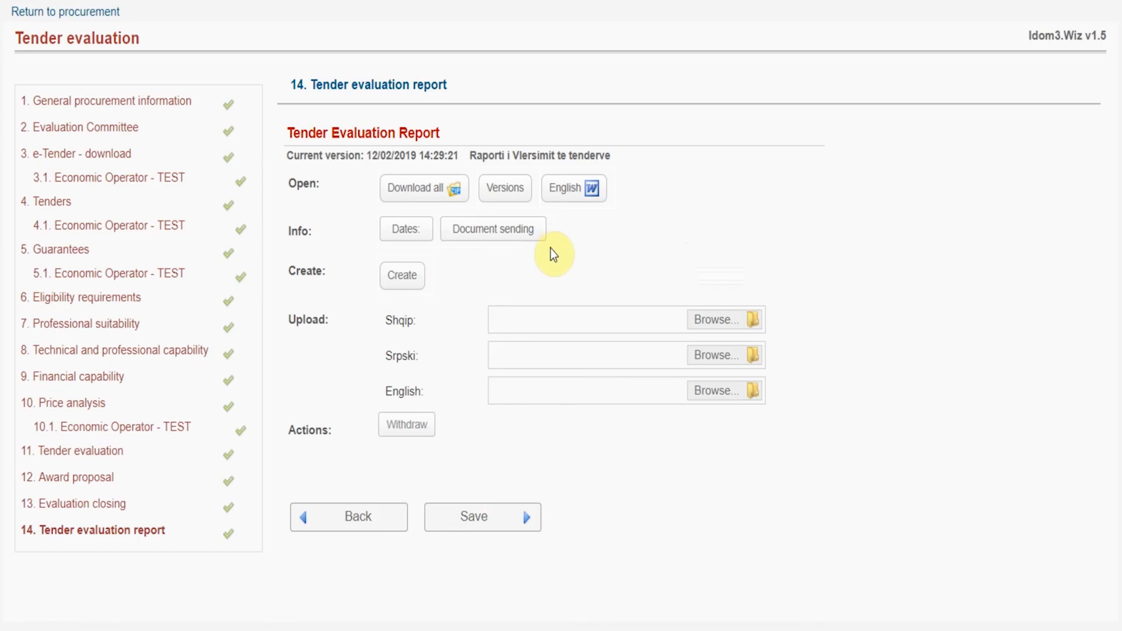
click(584, 190)
Step: Upload Evaluation Report.Doc as the English version and save the report
click(746, 390)
click(111, 58)
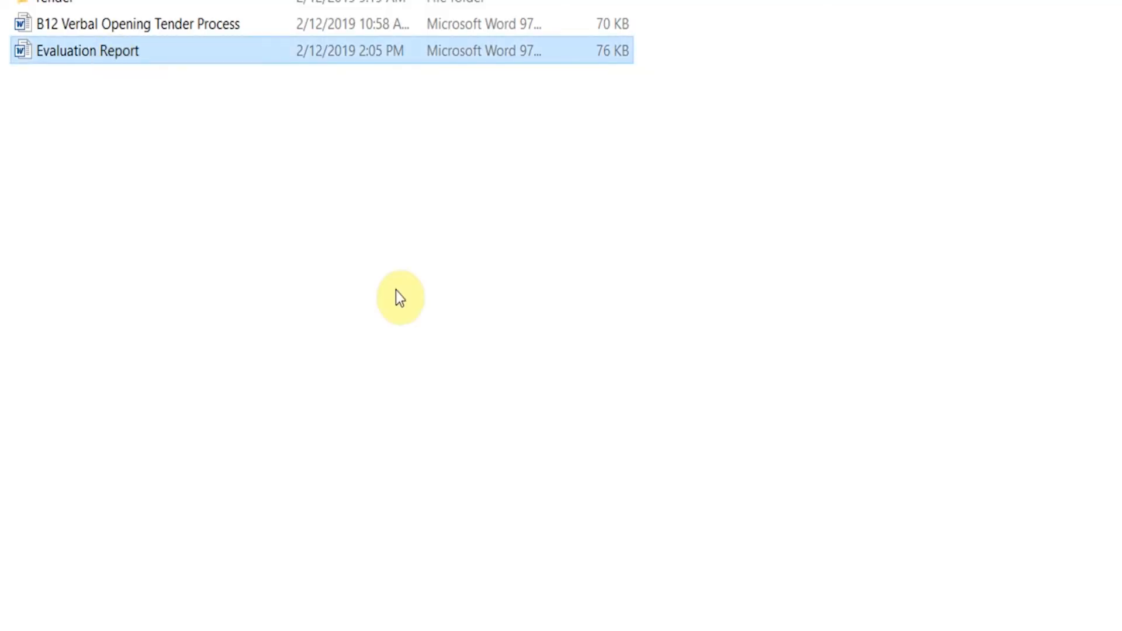
click(571, 614)
click(812, 388)
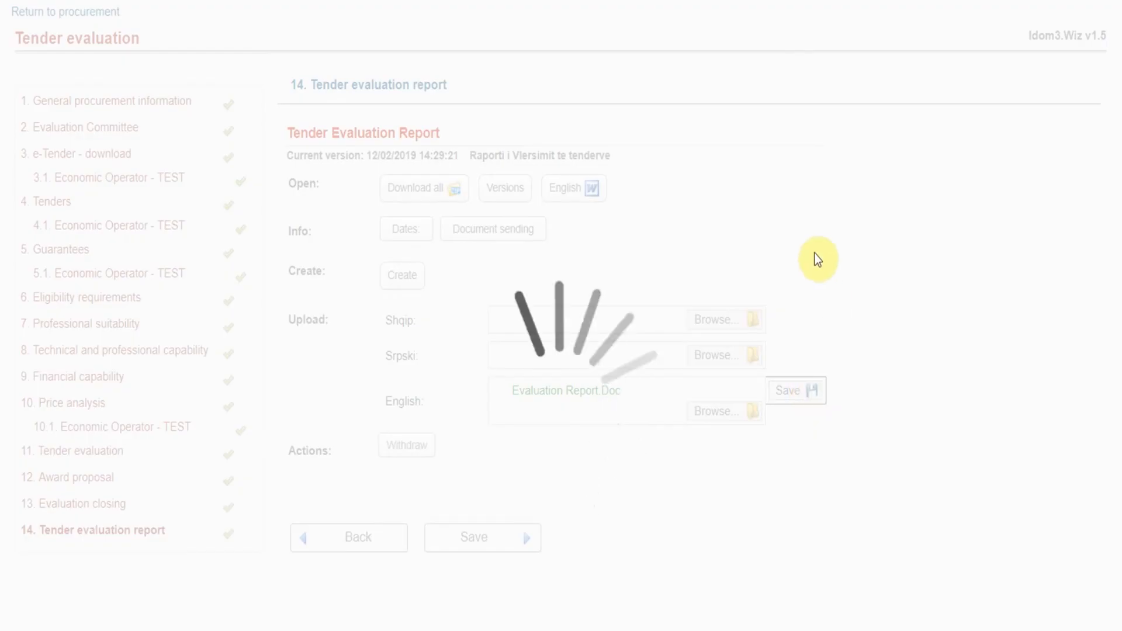
click(520, 529)
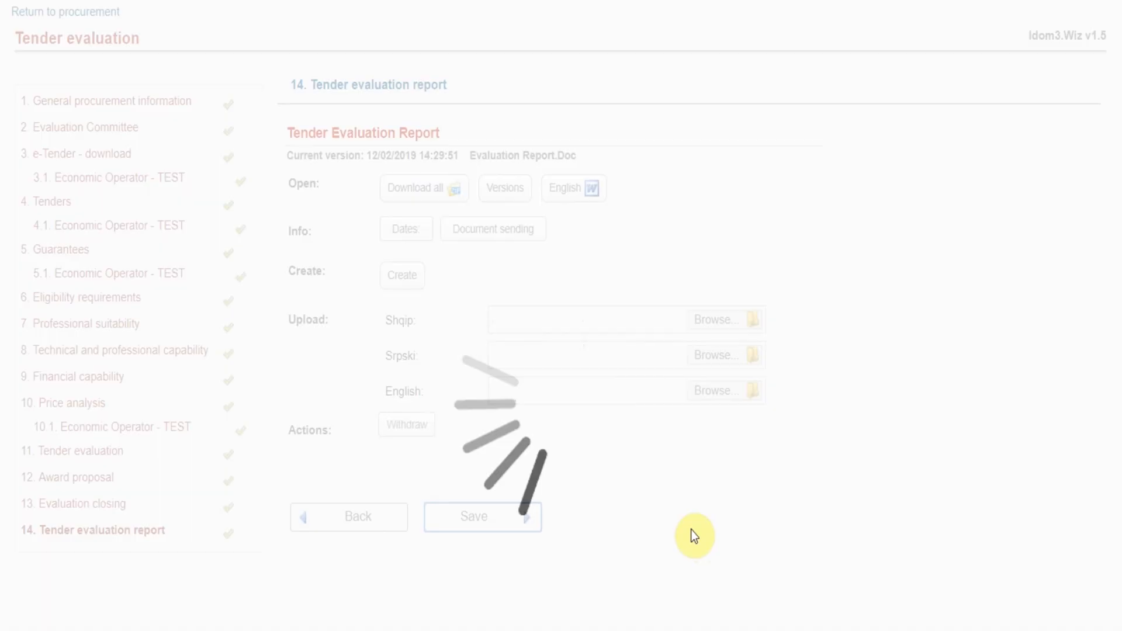